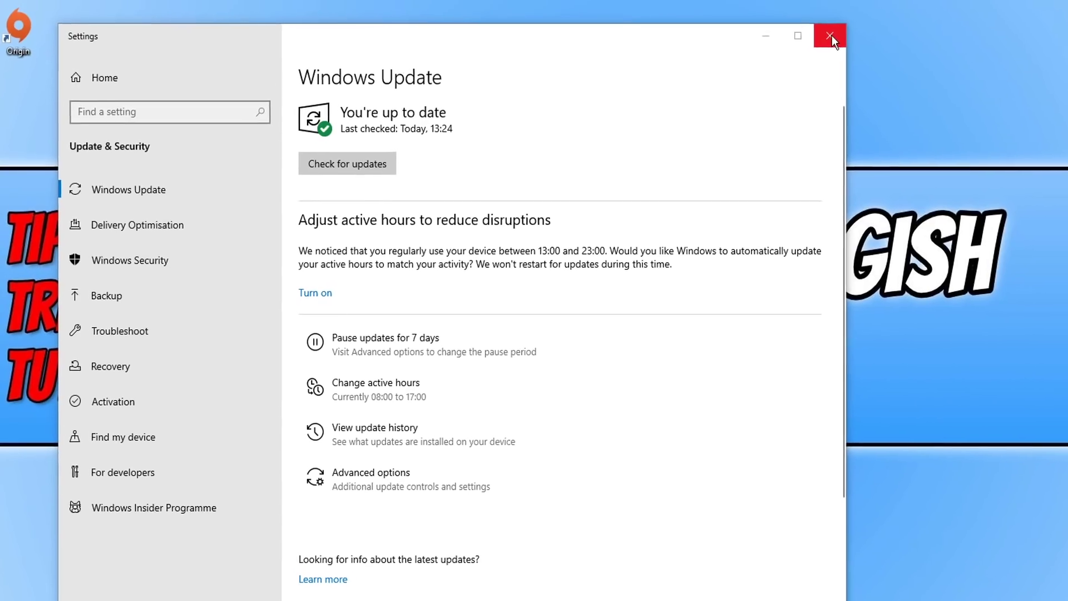
Close the Settings window and set the desktop Origin shortcut to run as an administrator
left_click(813, 29)
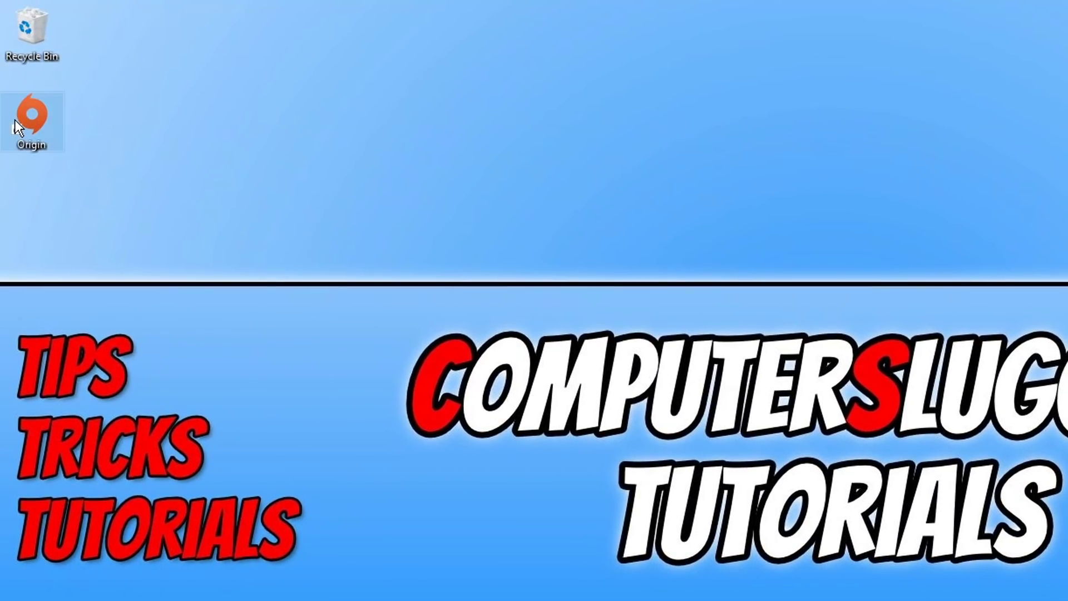
right_click(16, 122)
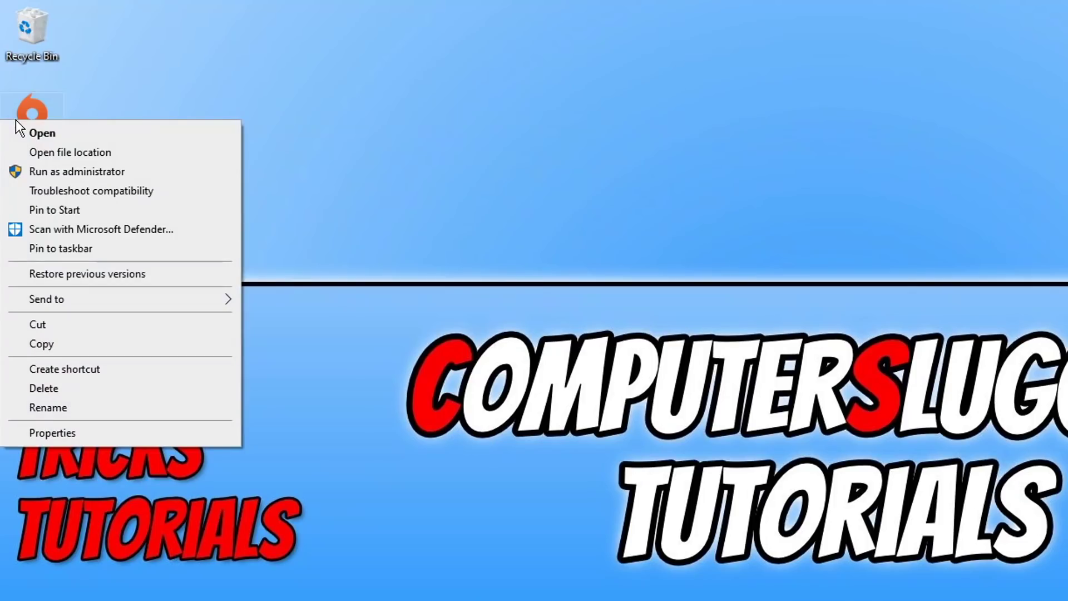
left_click(170, 429)
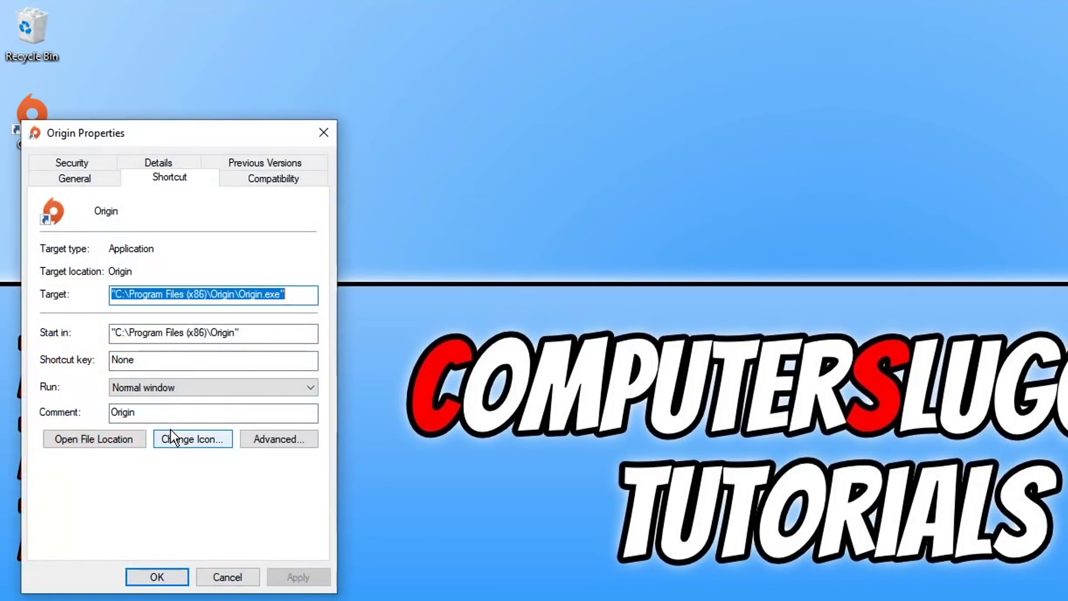
left_click(299, 180)
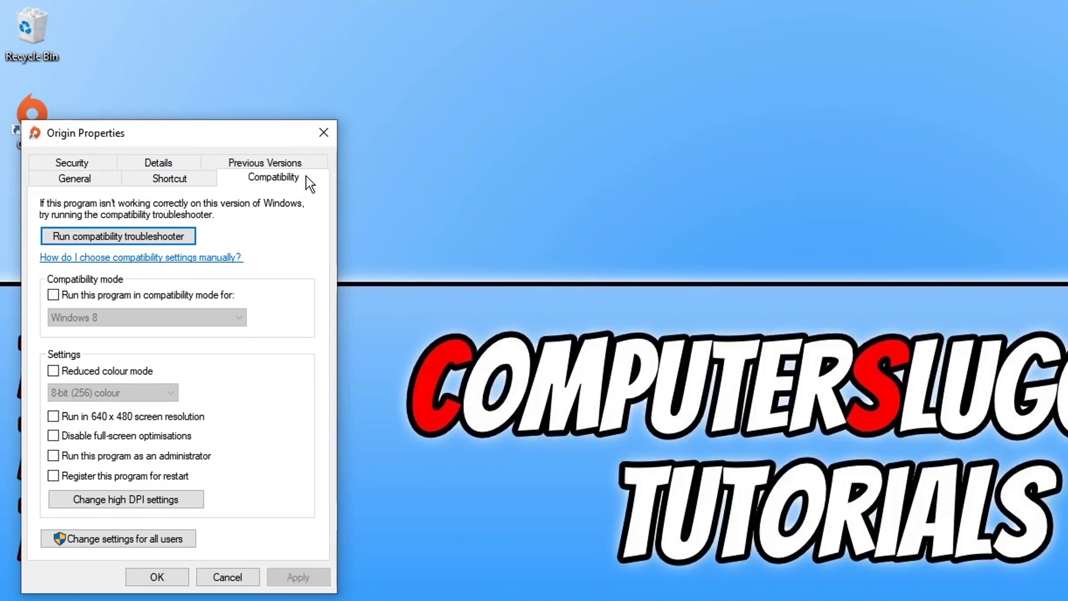
left_click(195, 455)
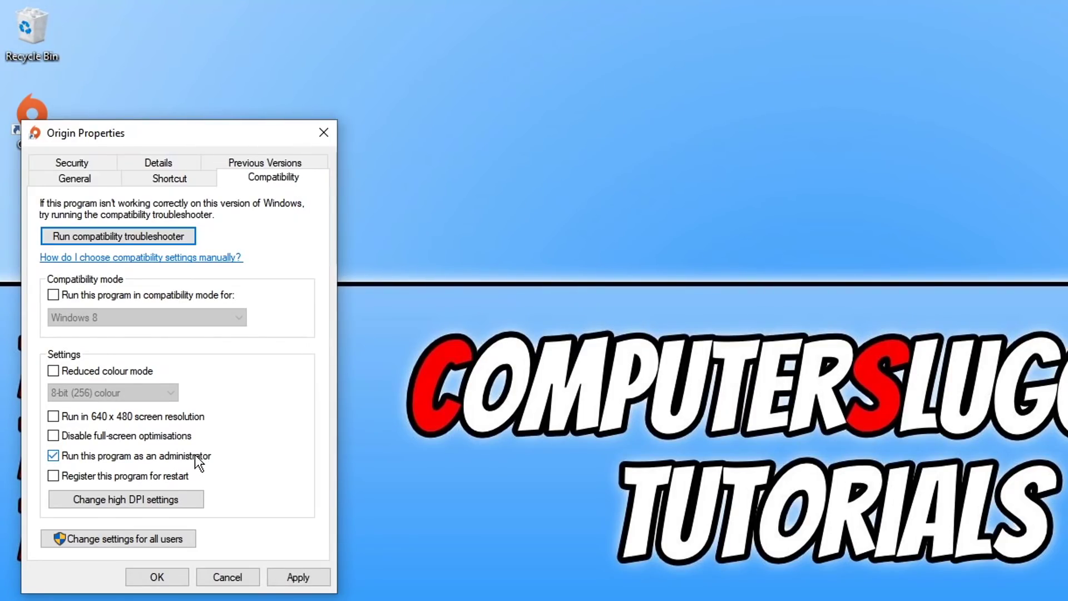
left_click(299, 577)
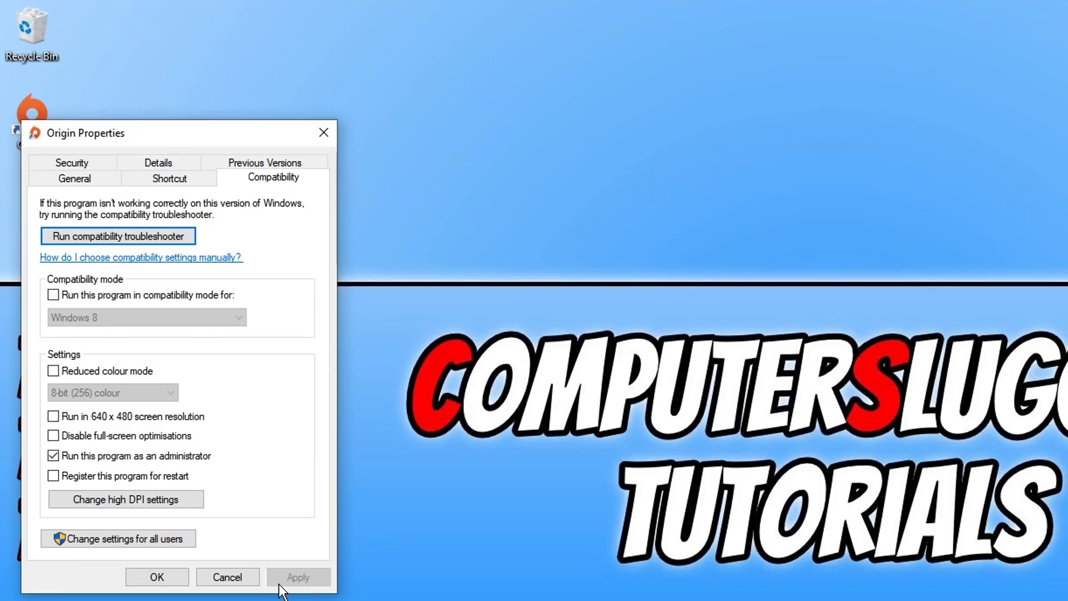
left_click(157, 577)
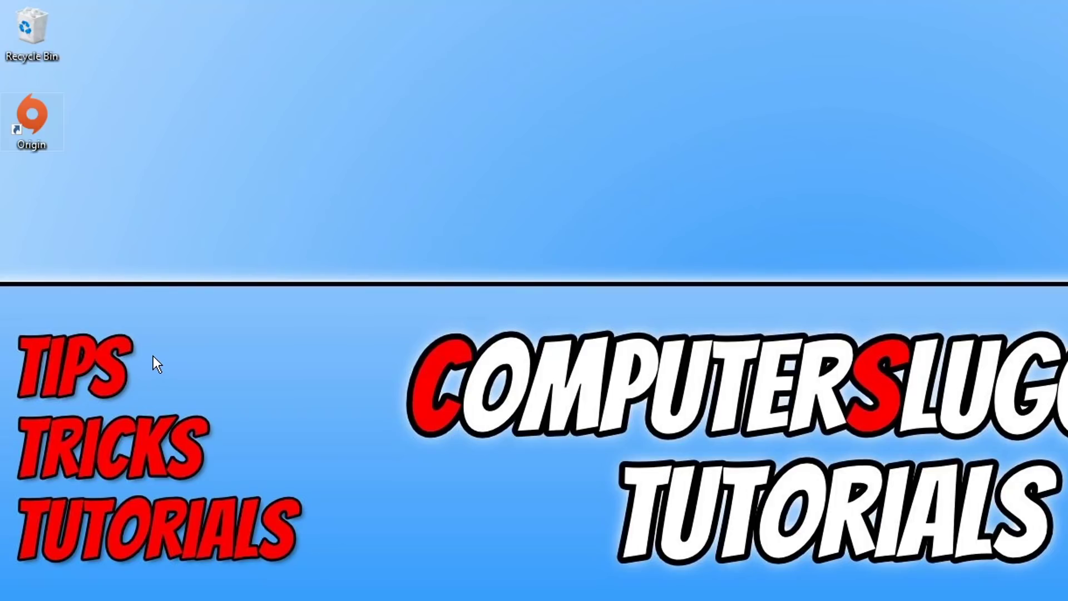
Open the Origin shortcut's file location and set OriginThinSetupInternal.exe to run as an administrator
right_click(34, 121)
left_click(69, 153)
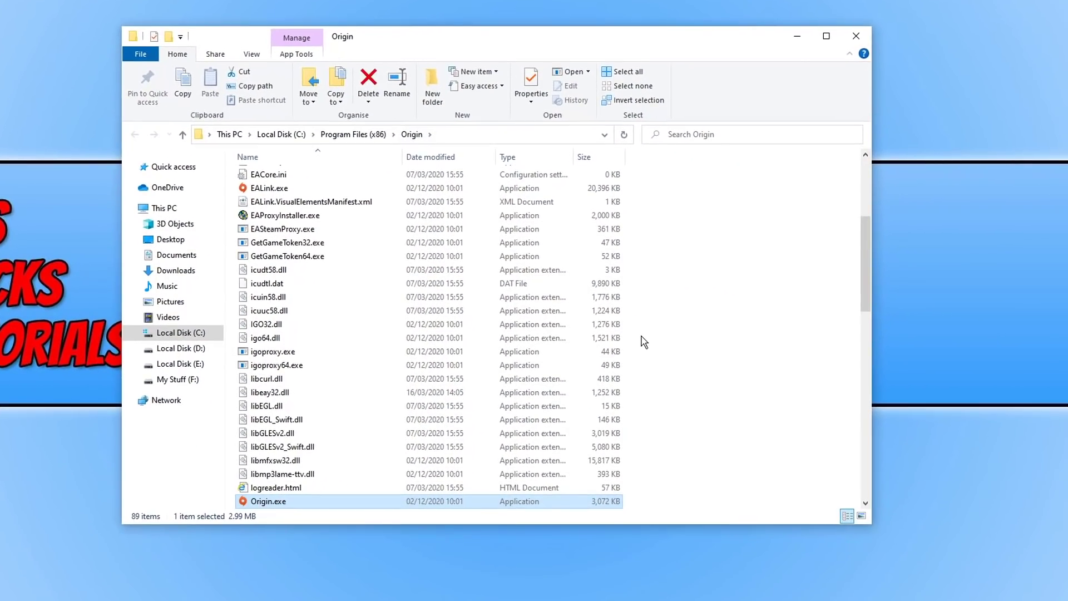
scroll(695, 372, "down", 4)
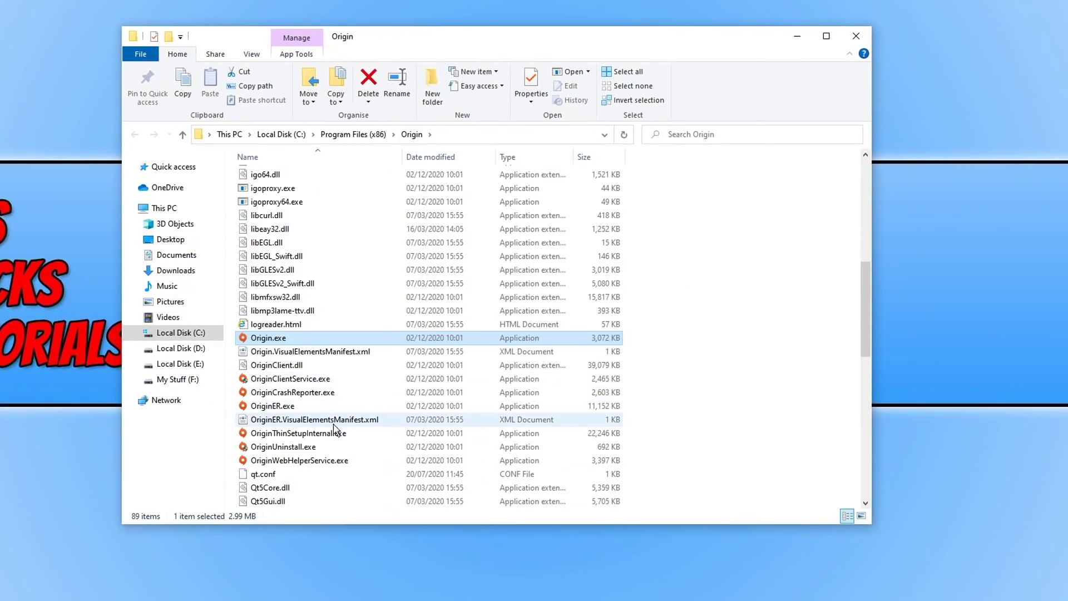
mouse_move(336, 439)
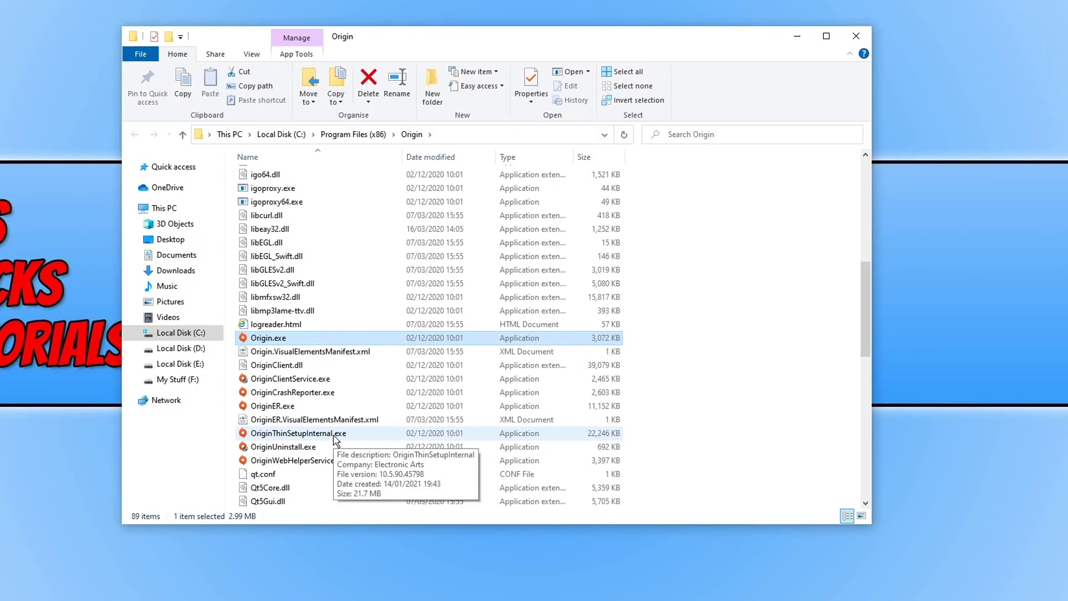
right_click(336, 440)
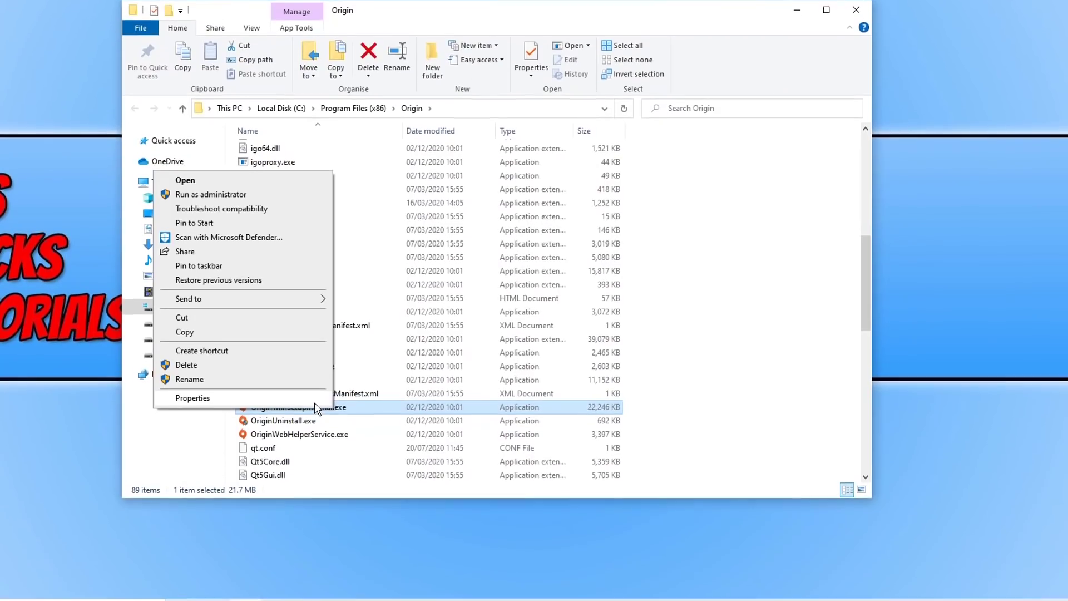
left_click(311, 381)
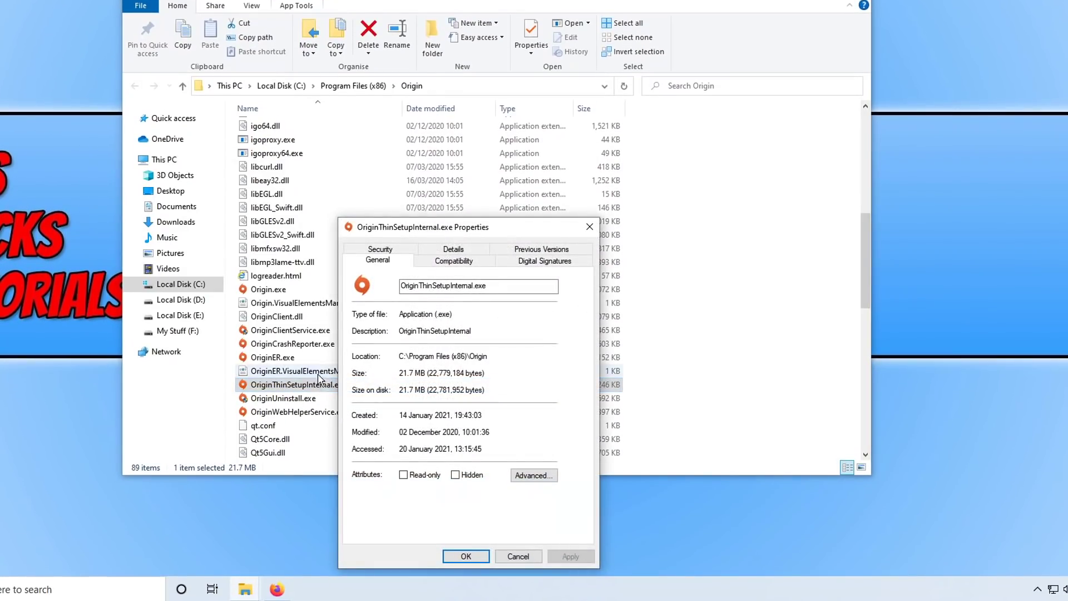
left_click(456, 263)
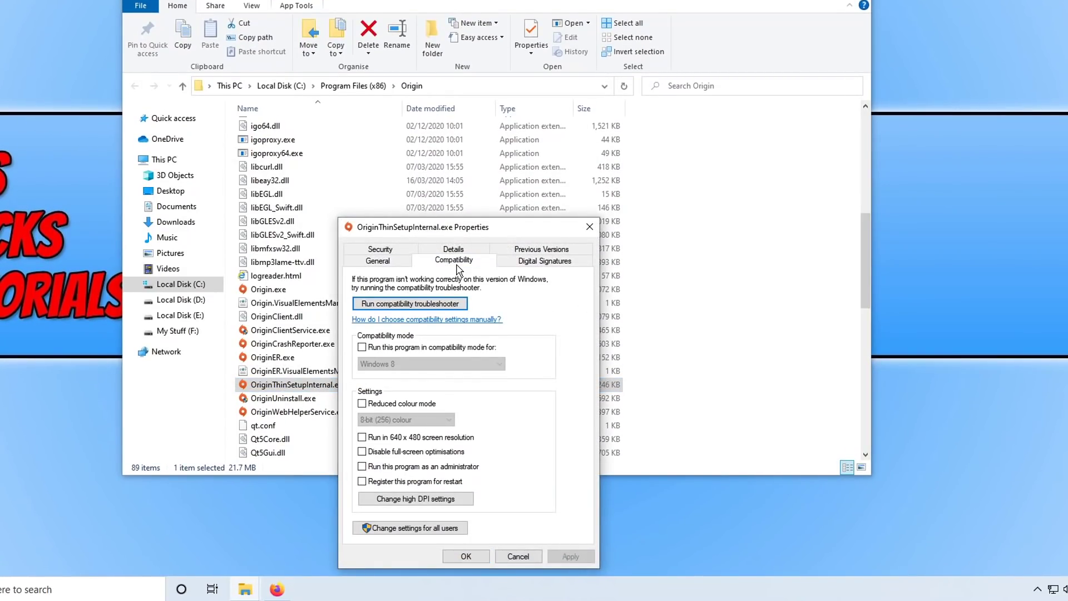
left_click(457, 468)
left_click(570, 556)
left_click(465, 557)
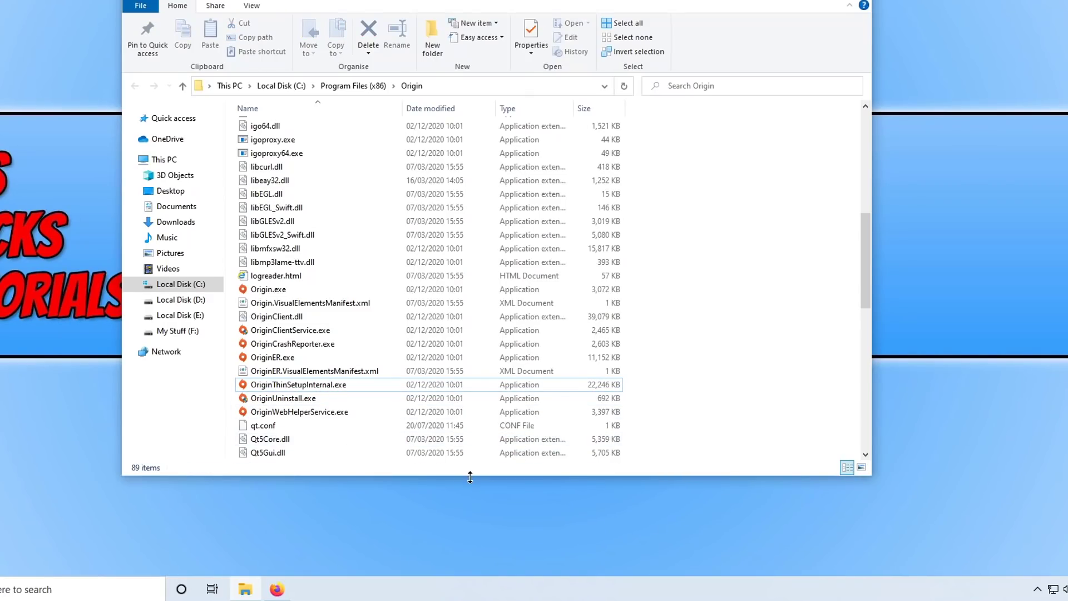
End the OriginWebHelperService process in Task Manager, check for other Origin processes, and close it
right_click(387, 592)
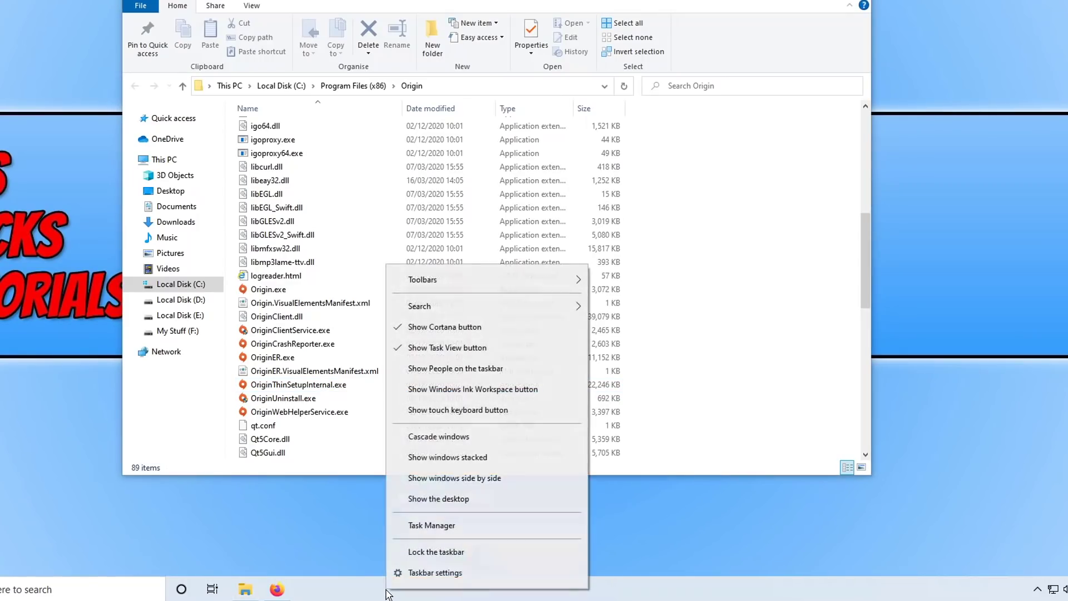
left_click(445, 526)
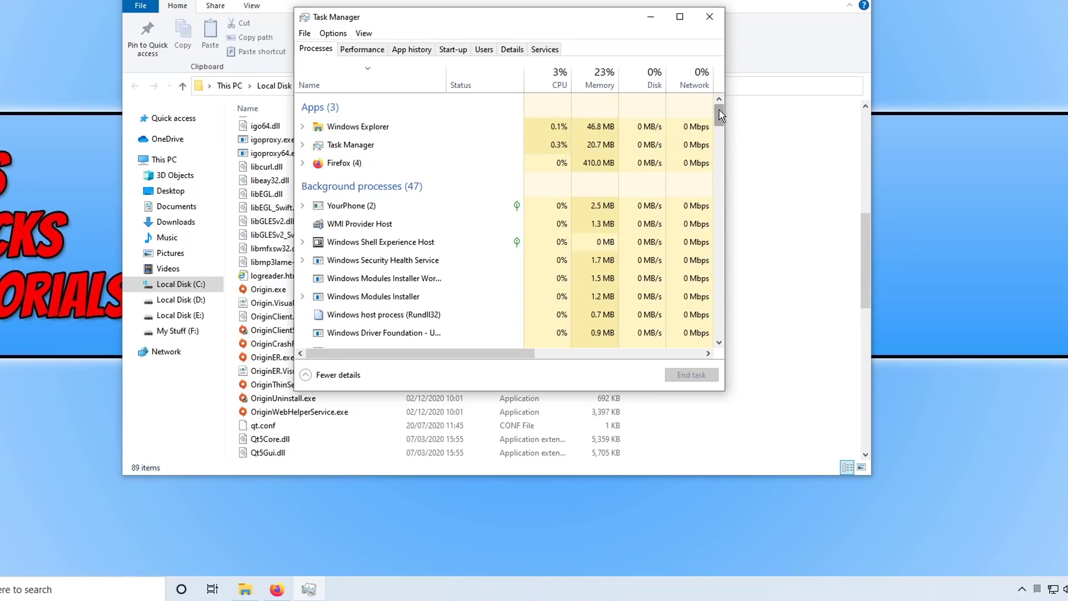
left_click_drag(718, 109, 714, 147)
left_click(427, 189)
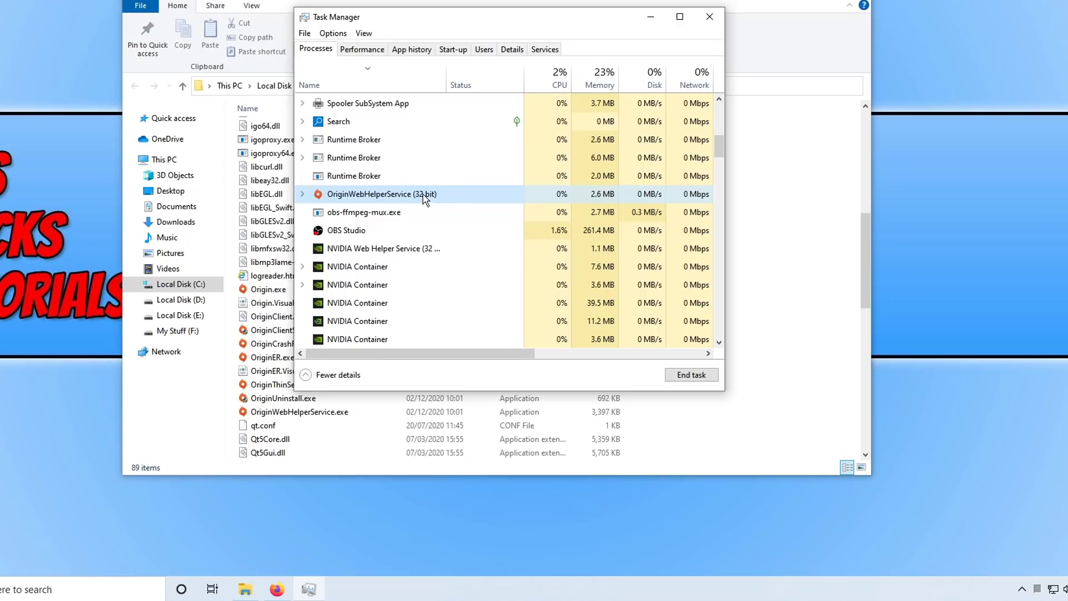
left_click(703, 378)
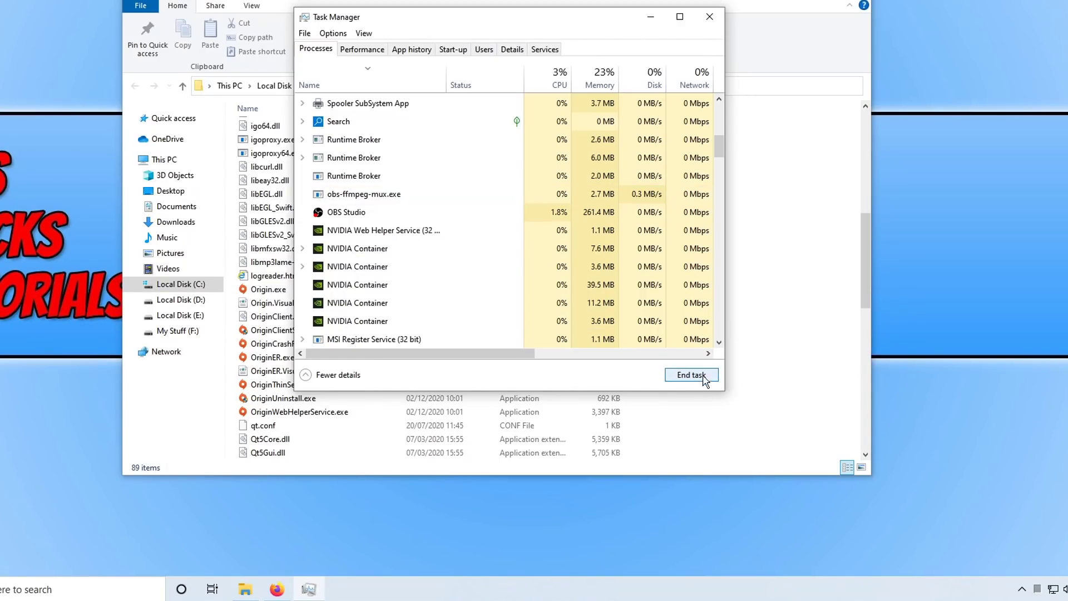
left_click_drag(720, 153, 717, 172)
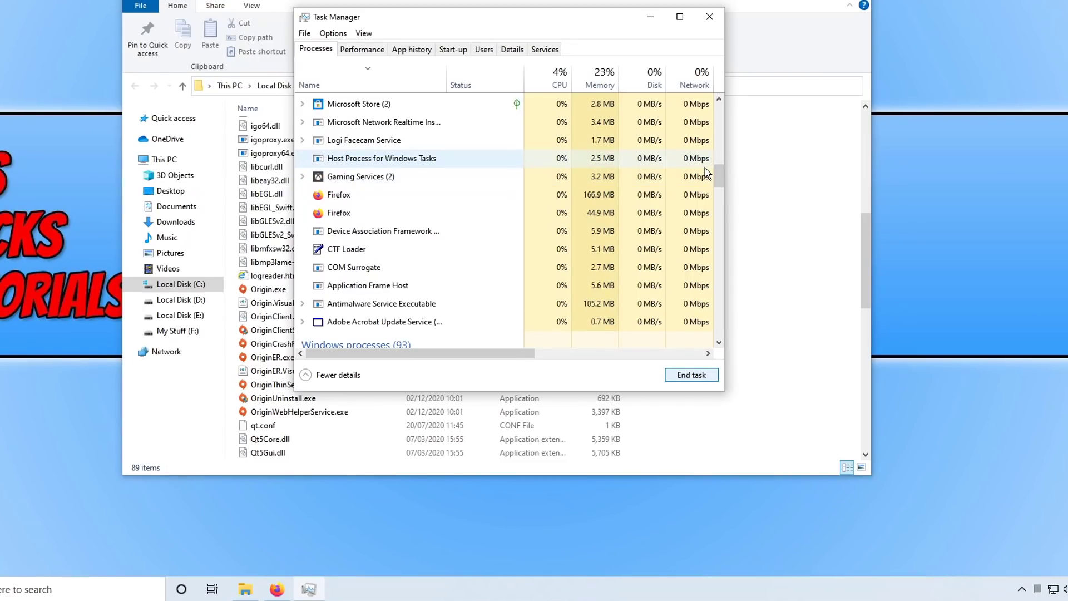
left_click(714, 21)
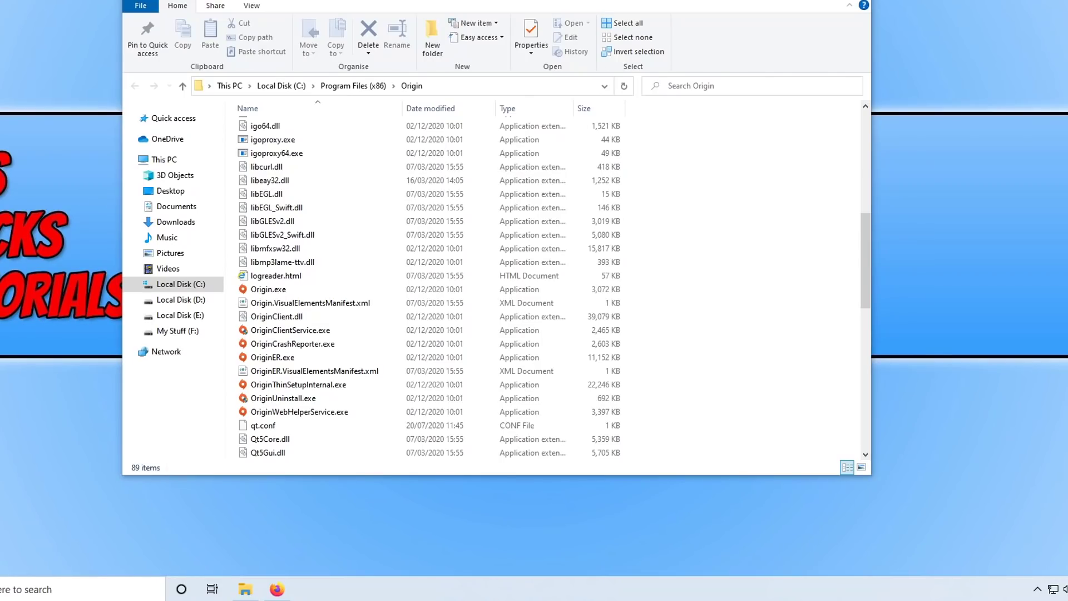
Delete OriginThinSetupInternal.exe from the Origin program folder and close the folder window
left_click(718, 292)
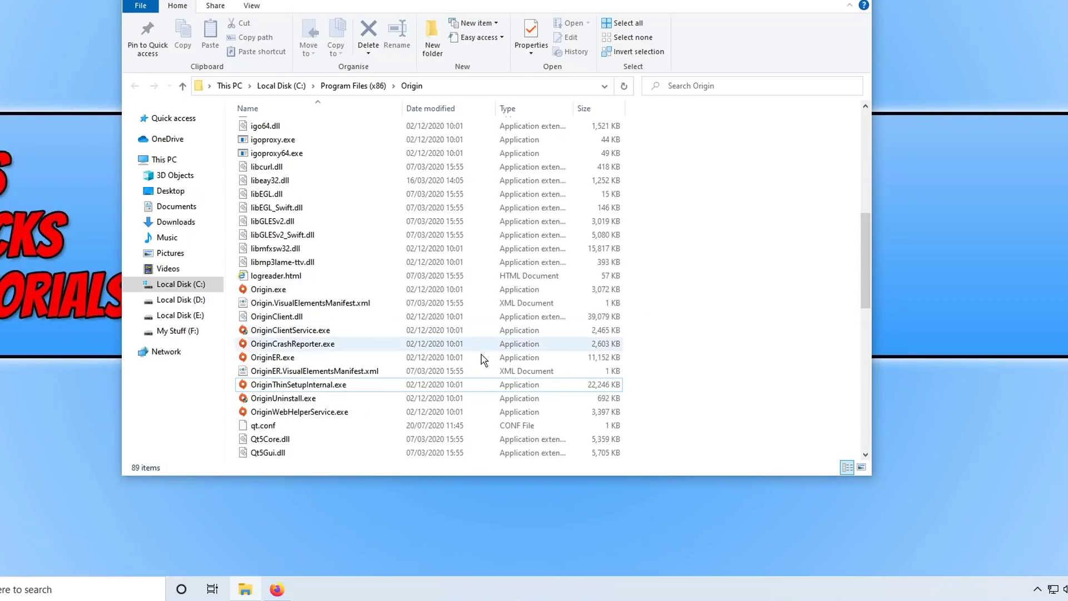
left_click(368, 385)
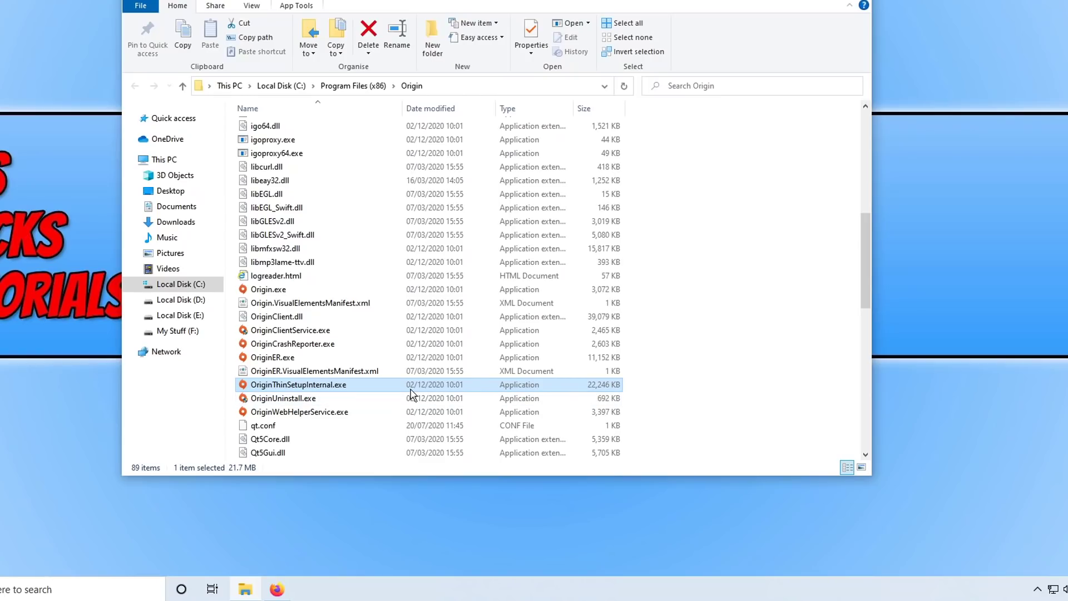
right_click(353, 388)
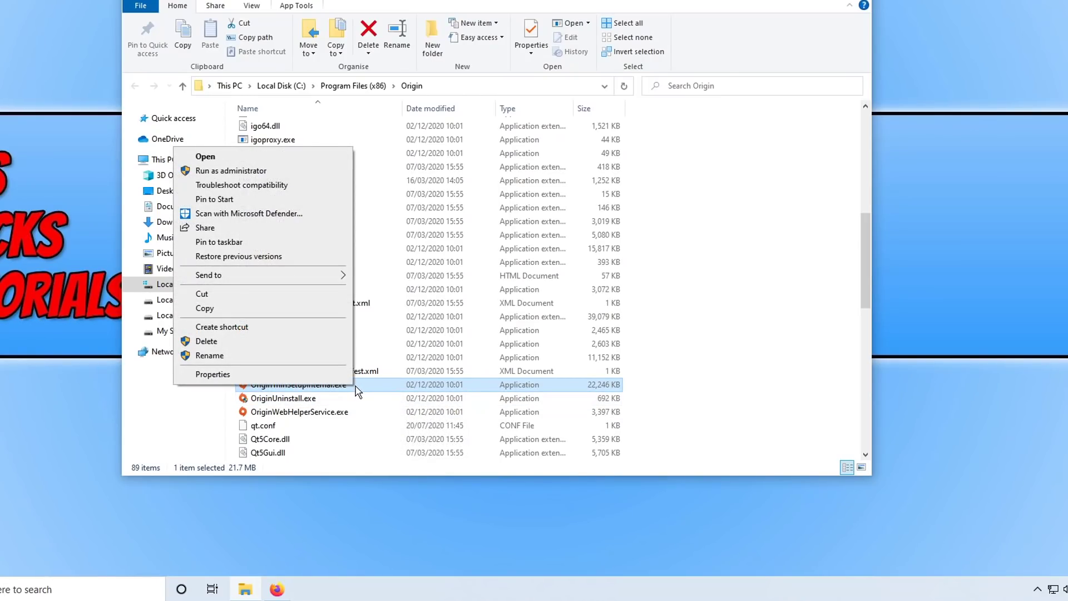
left_click(298, 344)
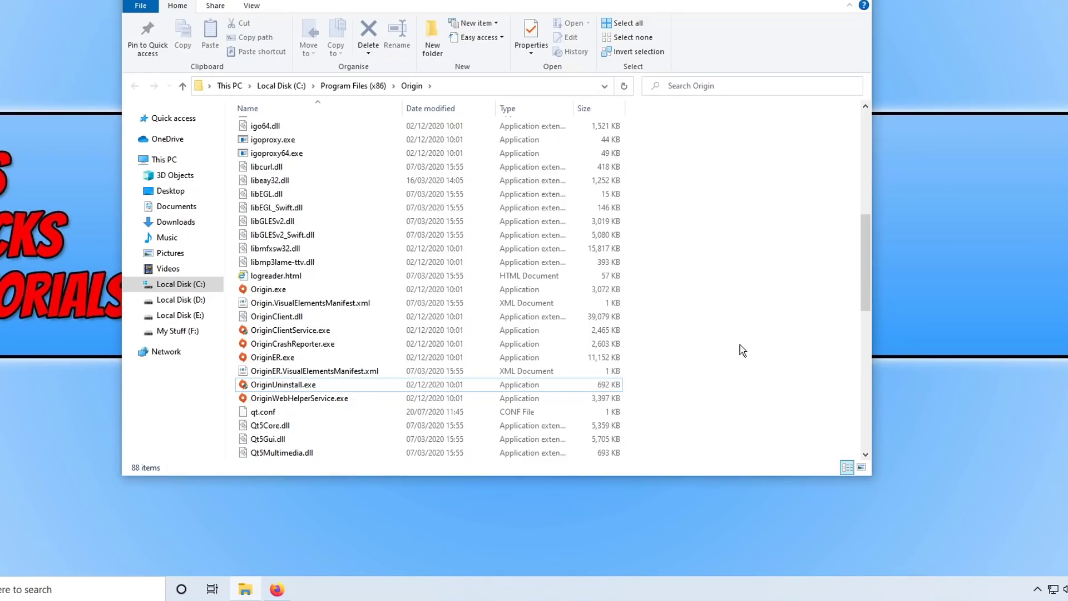
key("alt+F4")
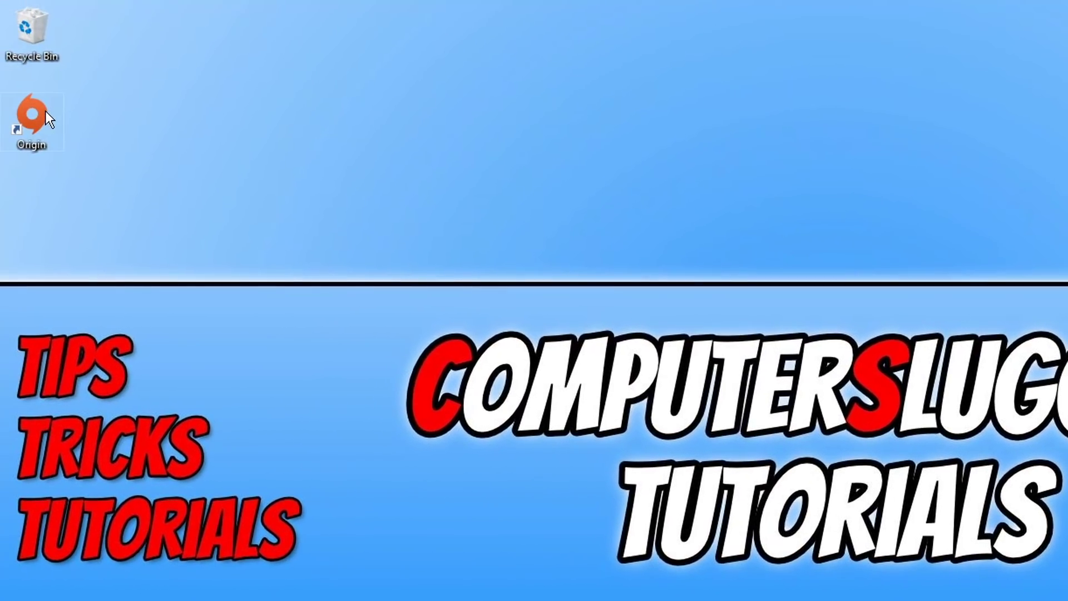
Run the compatibility troubleshooter on the desktop Origin shortcut with the recommended settings, and close it
right_click(44, 109)
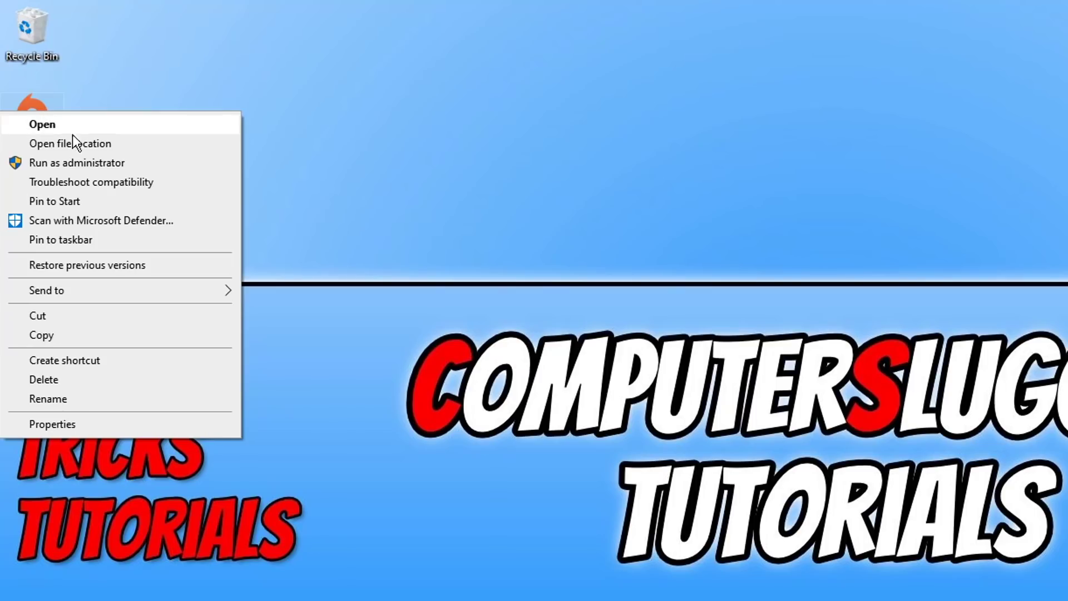
left_click(152, 179)
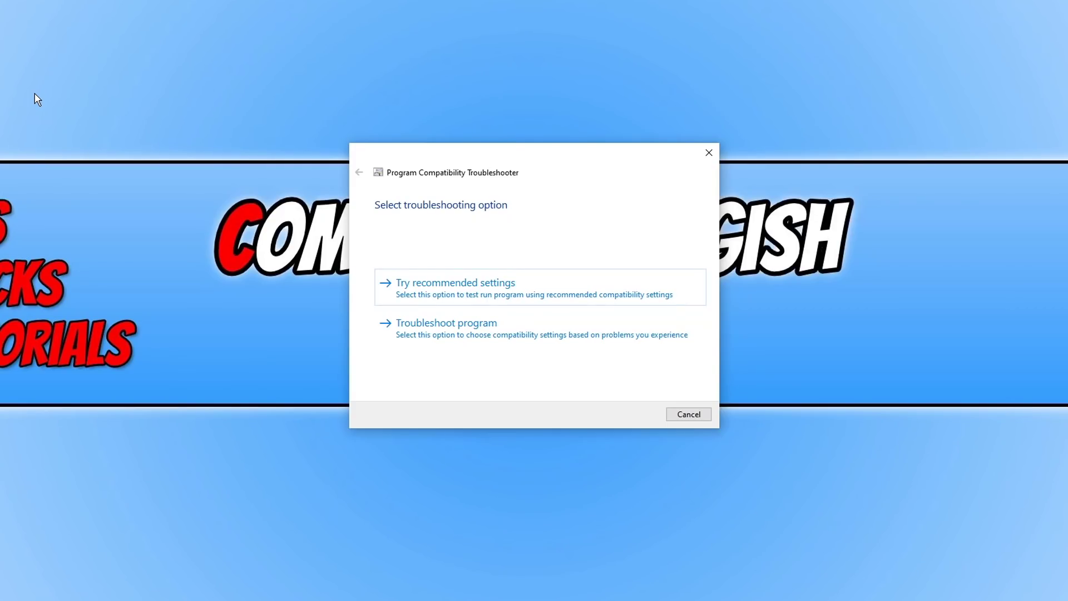
left_click(617, 299)
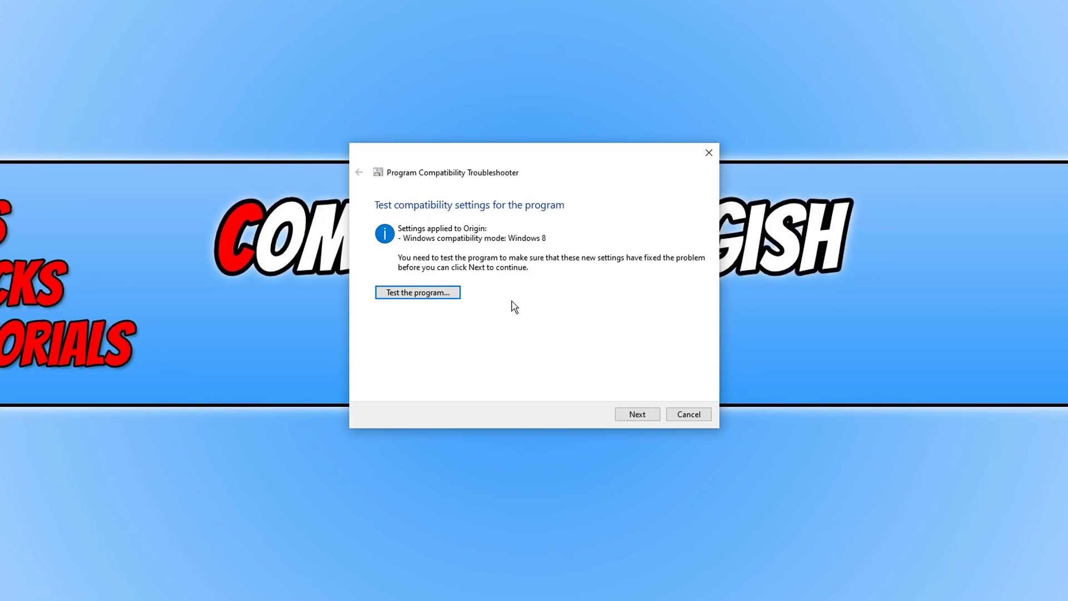
left_click(408, 299)
left_click(638, 420)
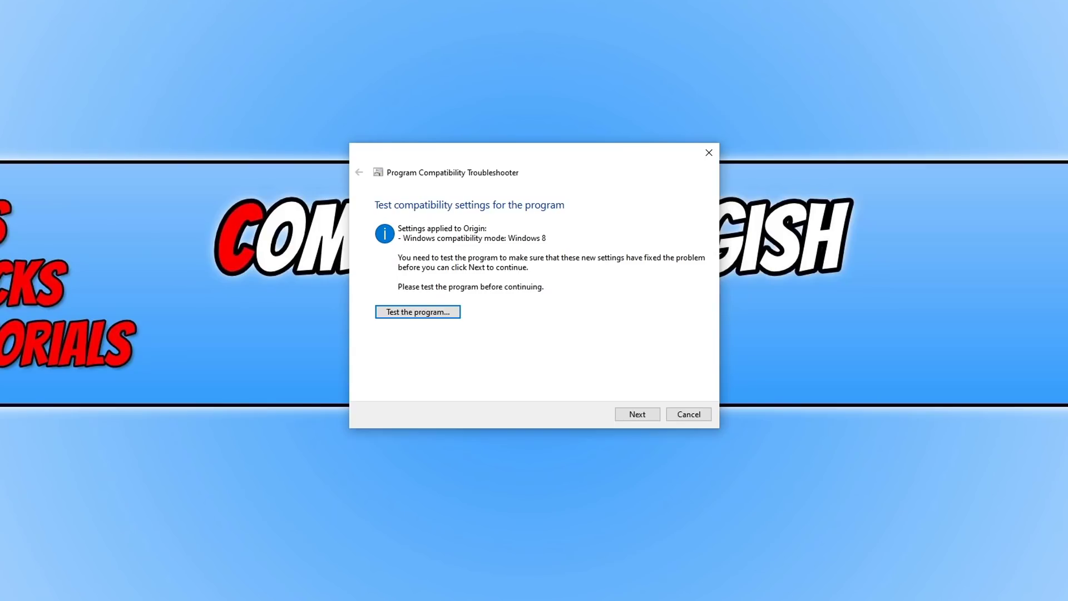
left_click(708, 152)
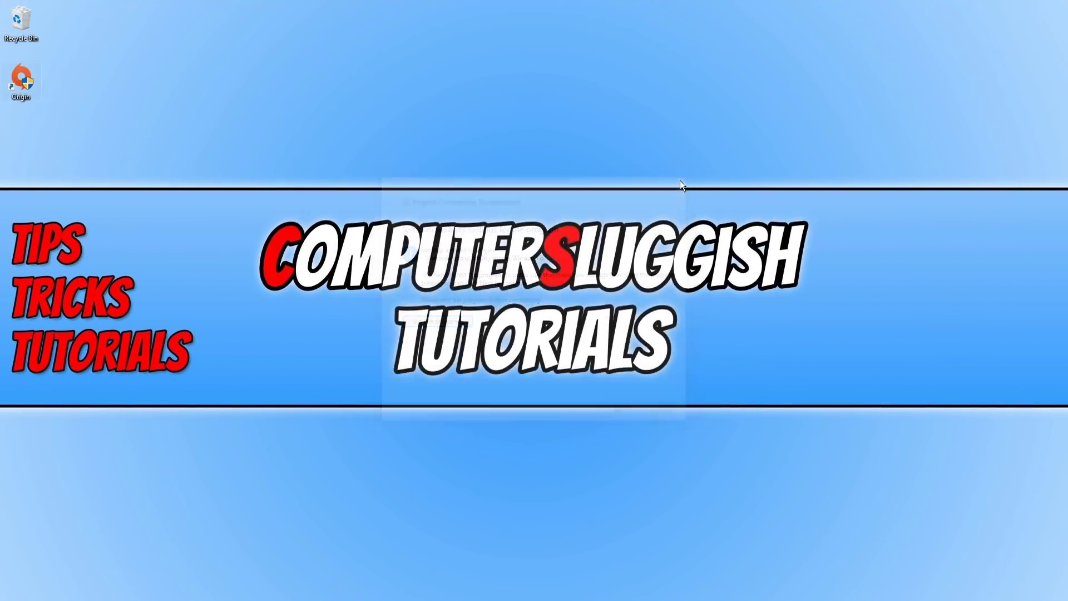
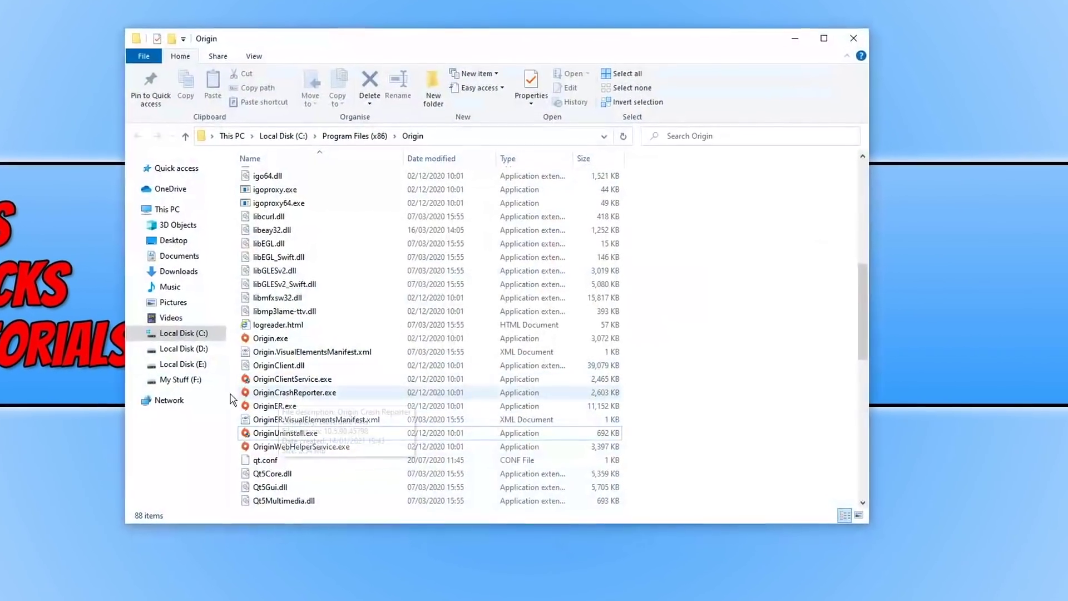
Open the ProgramData folder on Local Disk (C:), checking the display option for hidden items
left_click(205, 387)
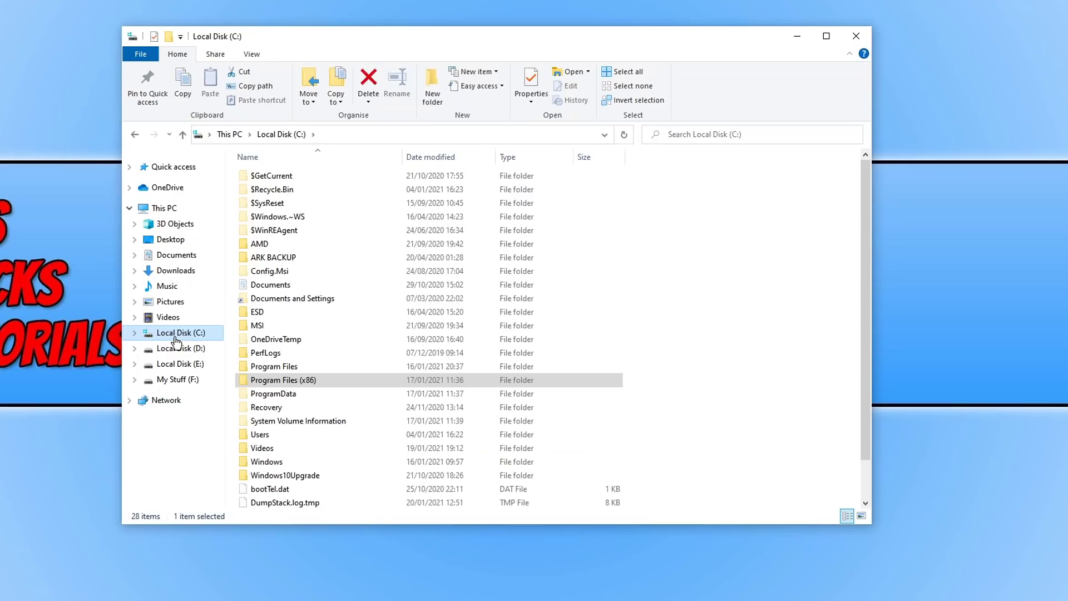
left_click(301, 395)
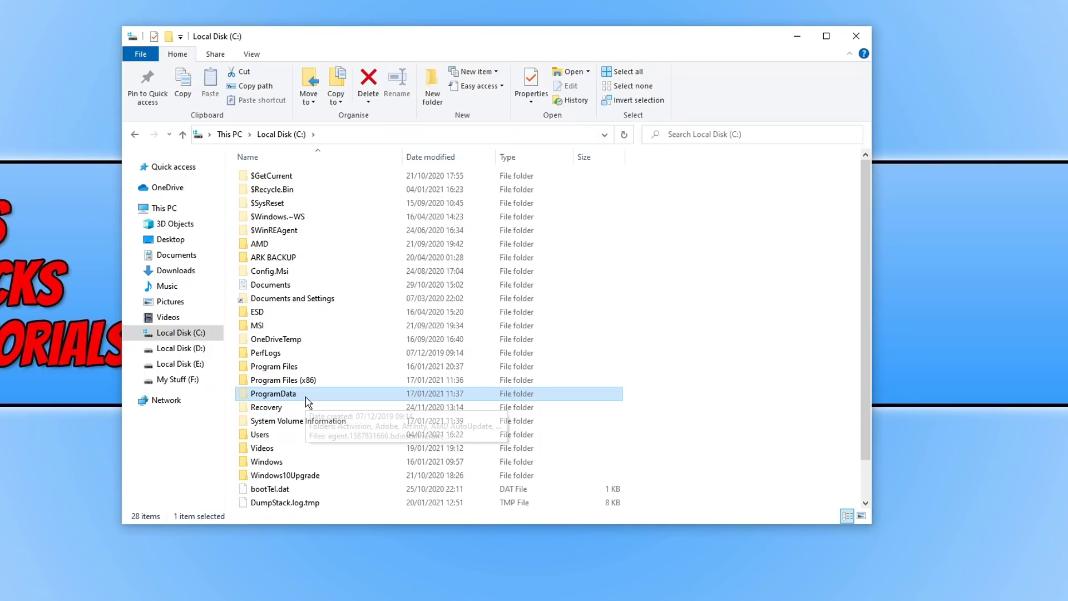
left_click(251, 54)
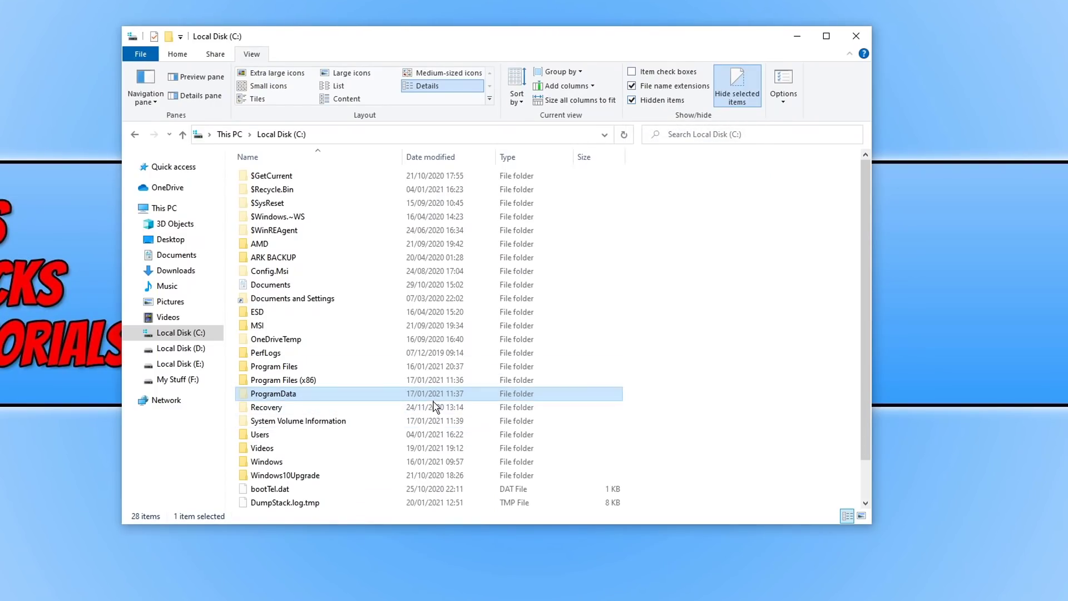
double_click(327, 399)
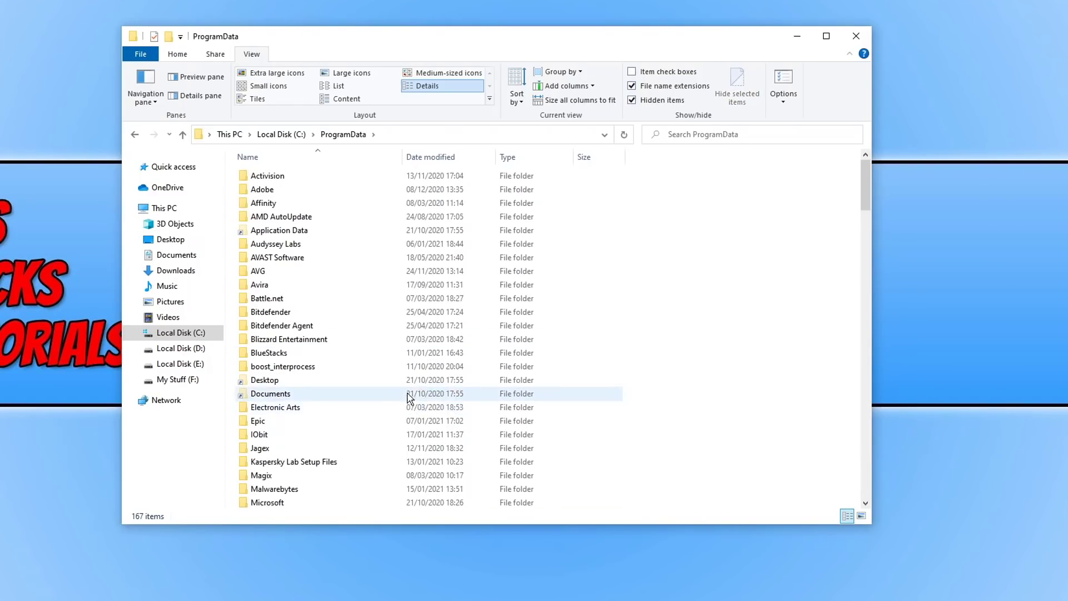
Open the DownloadCache folder inside Origin's ProgramData folder, check it for files to remove, and minimize the window
scroll(378, 426, "down", 4)
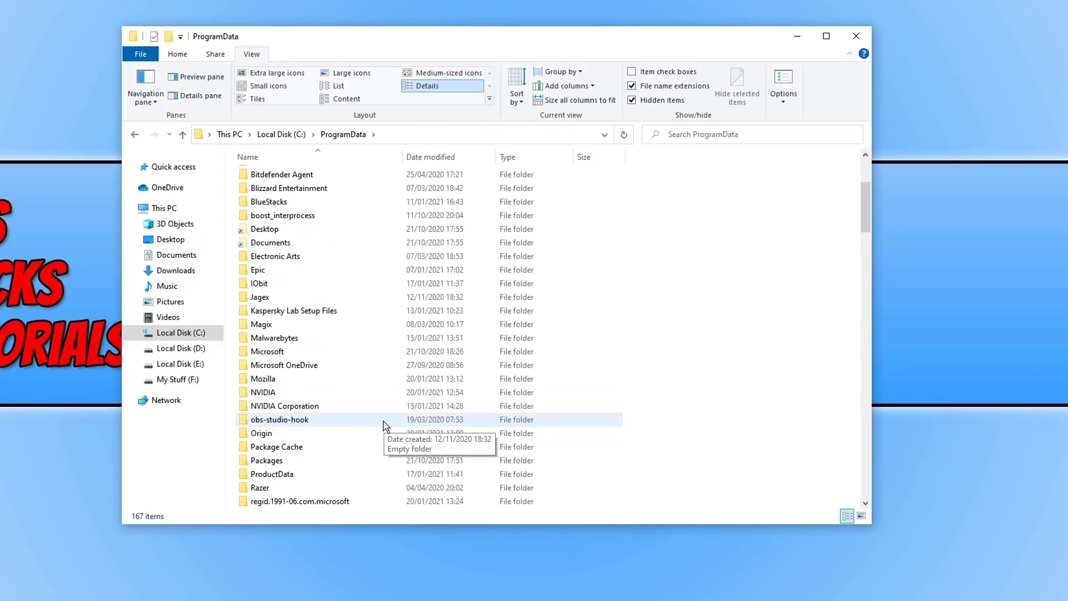
double_click(354, 439)
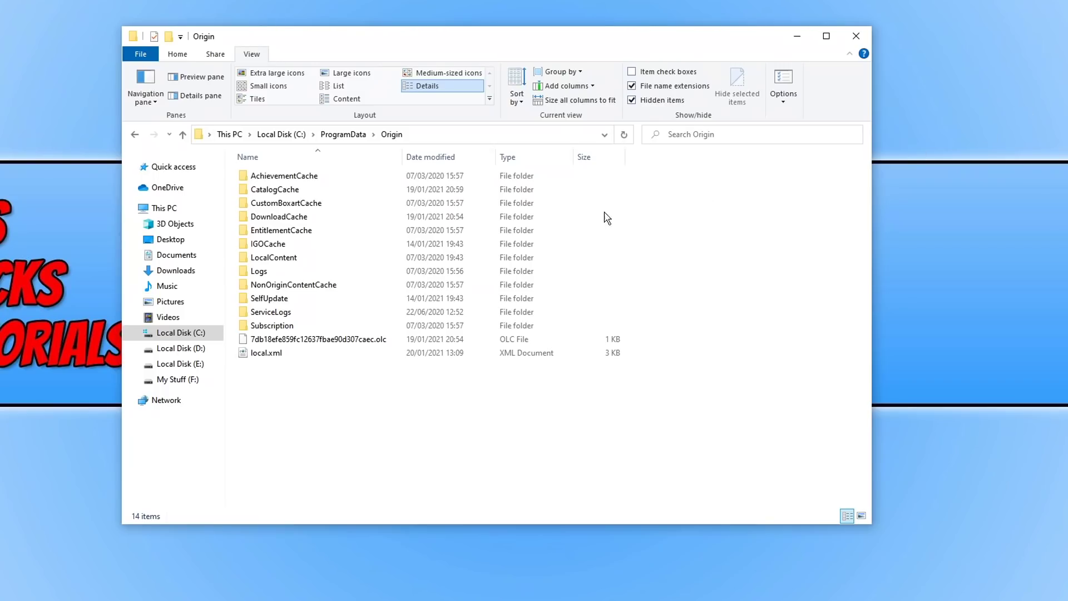
double_click(341, 221)
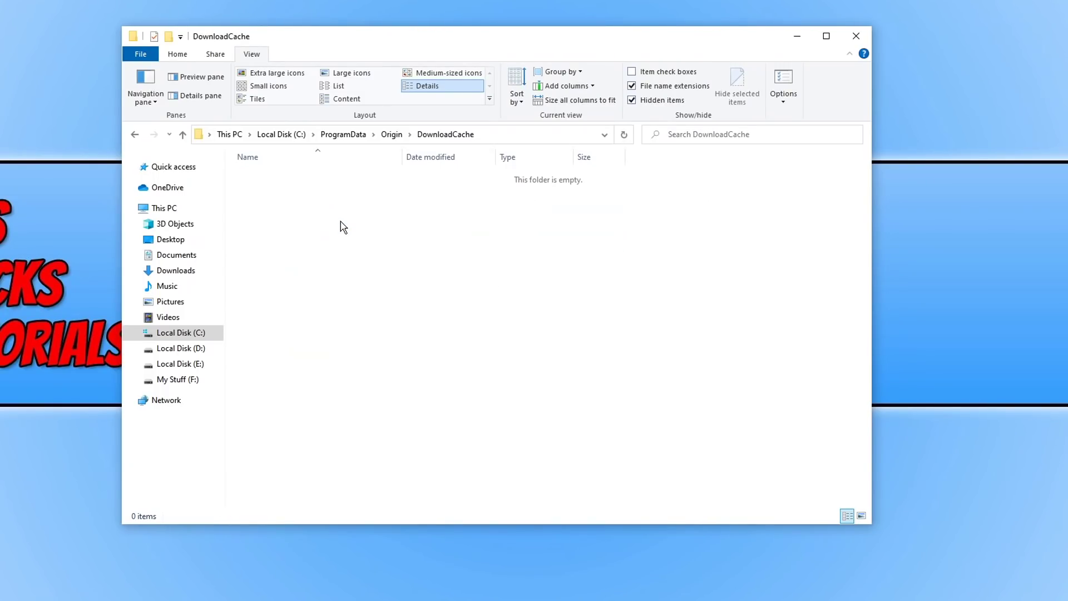
left_click_drag(329, 292, 516, 371)
left_click(797, 35)
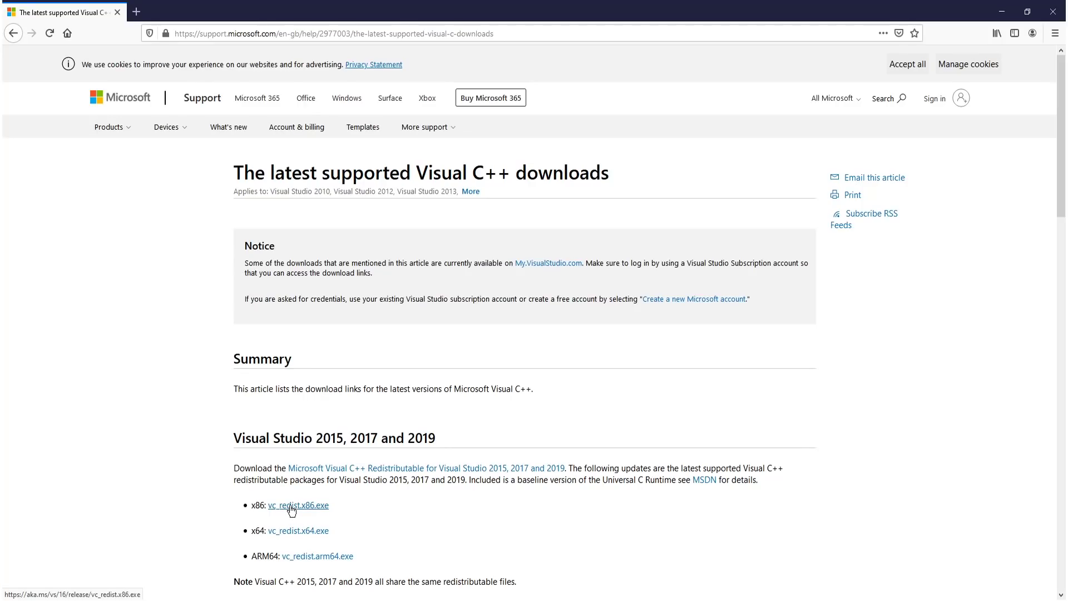
Download vc_redist.x64.exe from the Microsoft page and launch its setup, agreeing to the license terms
left_click(294, 532)
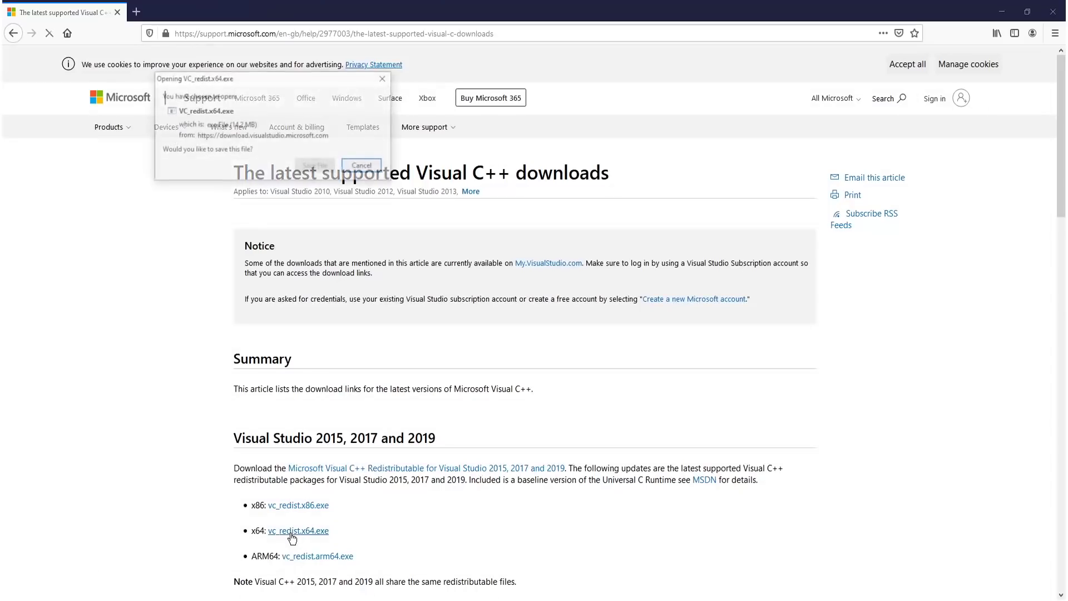
left_click(309, 167)
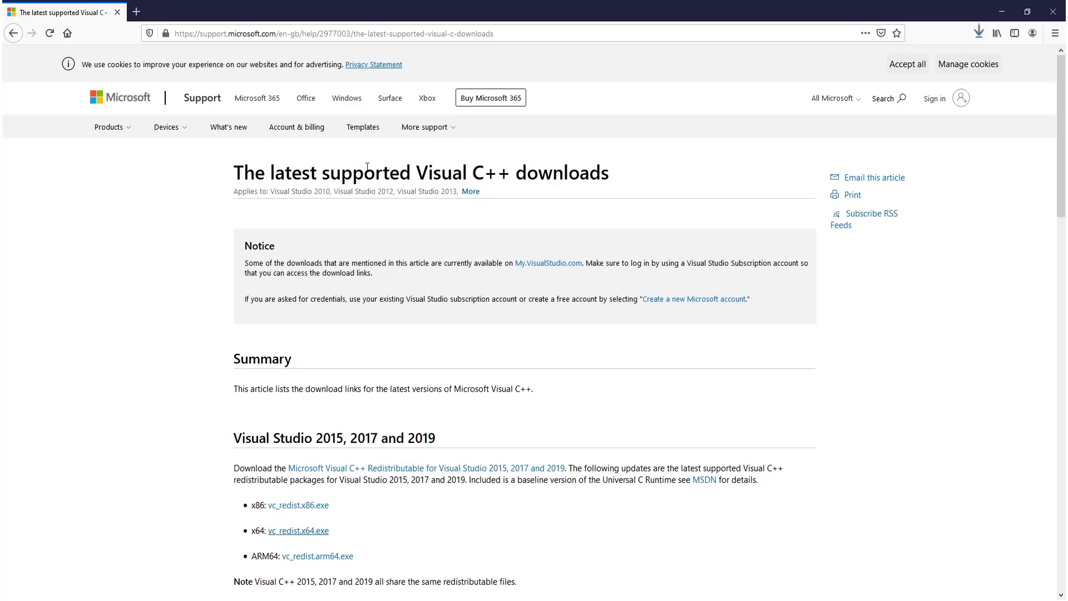
left_click(977, 35)
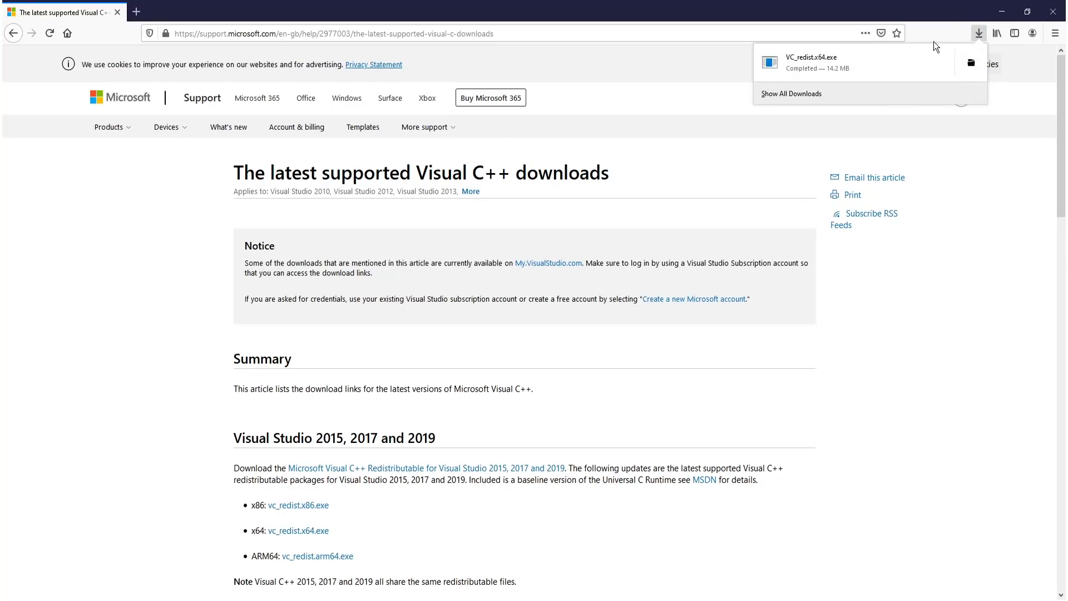
left_click(879, 55)
left_click(1004, 13)
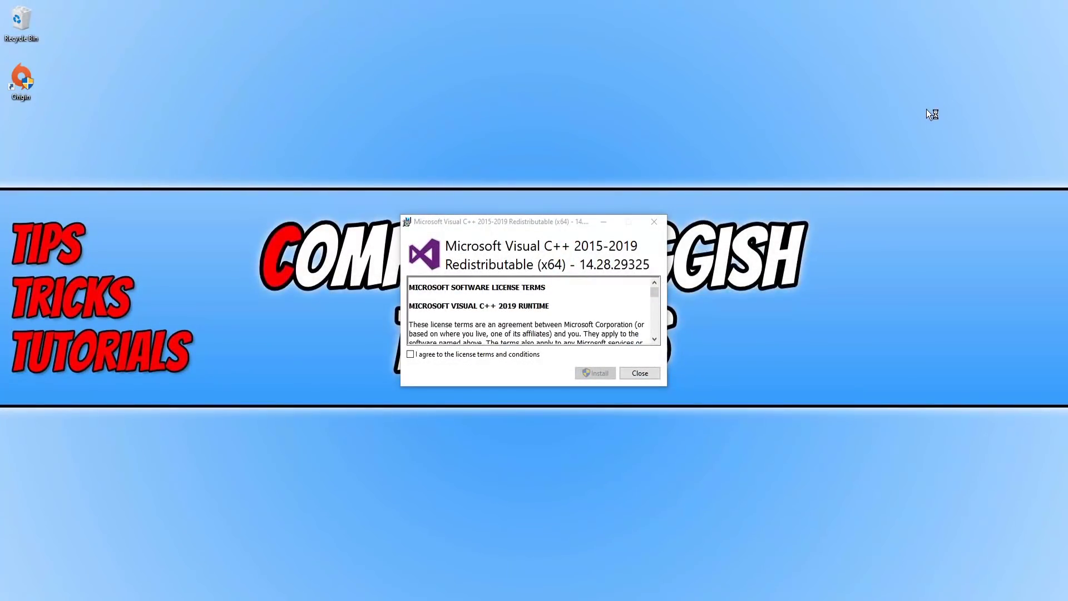
left_click(477, 354)
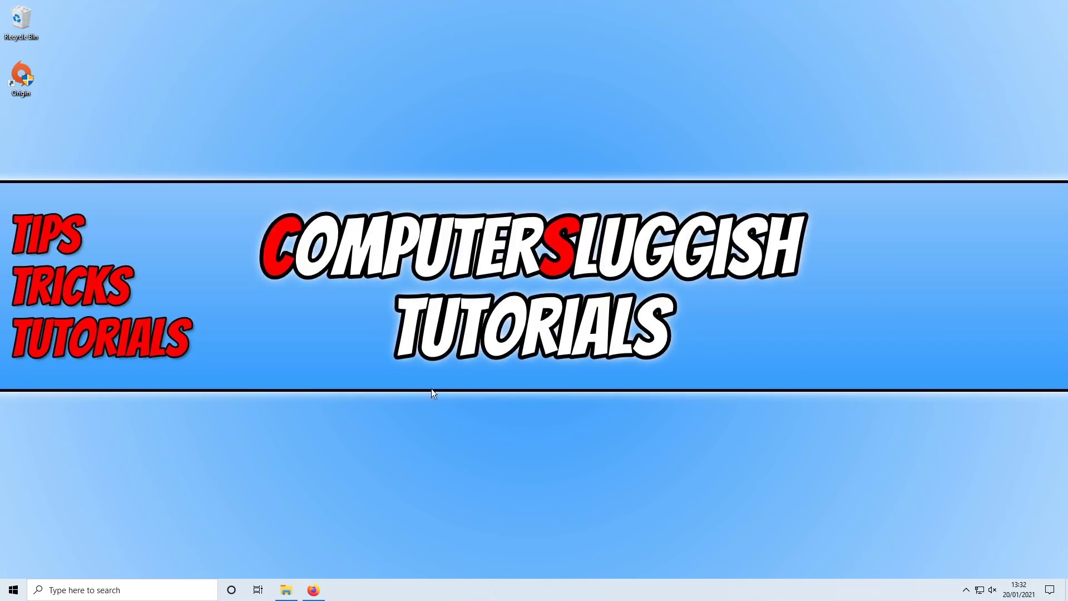
Find Origin in the list of installed Windows apps and launch its uninstaller
right_click(14, 590)
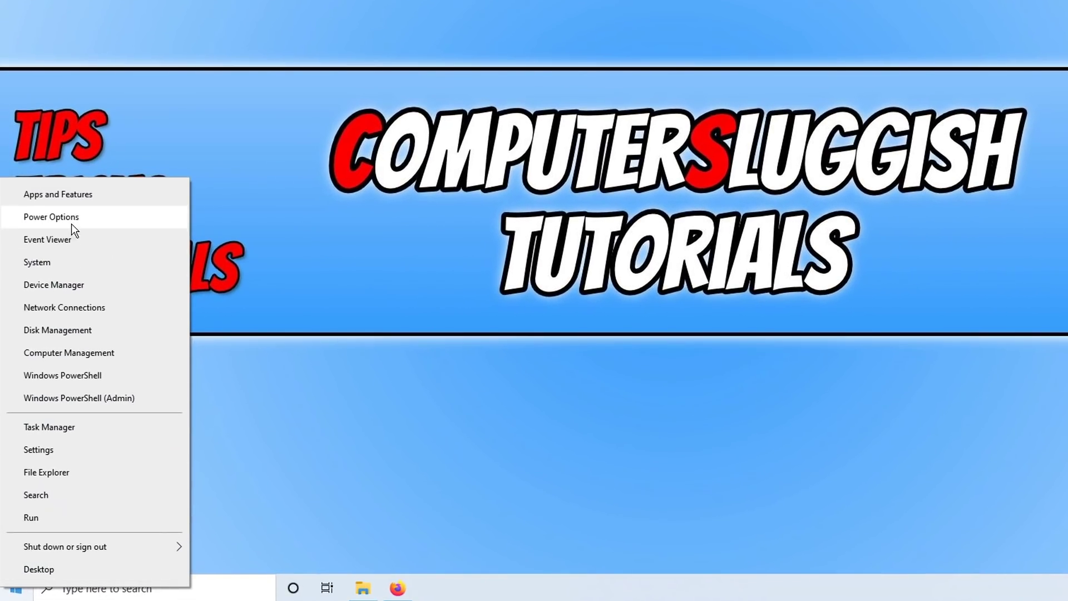
left_click(83, 196)
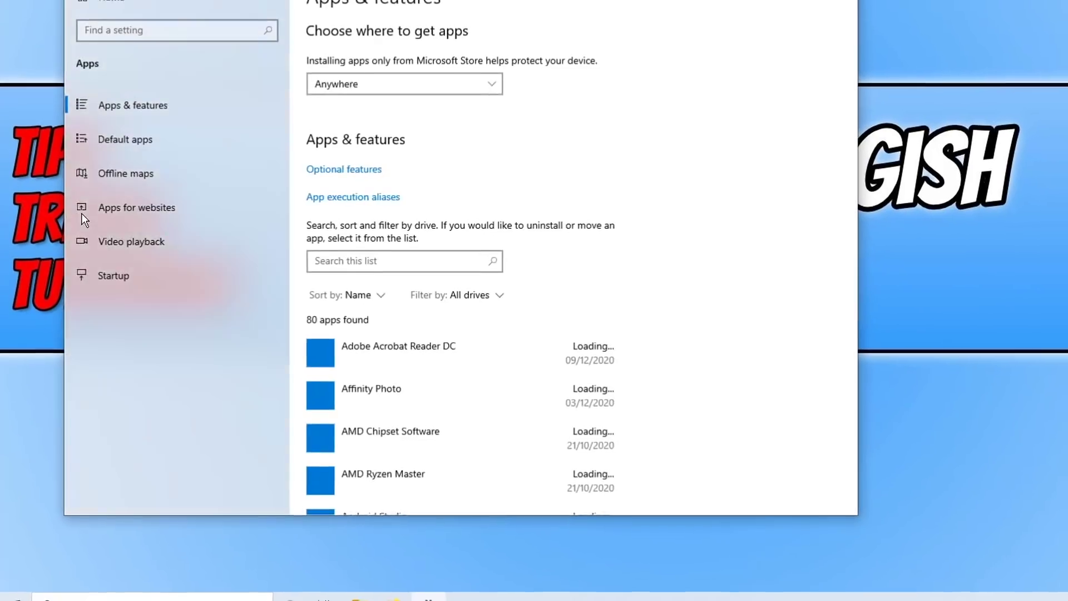
left_click(351, 341)
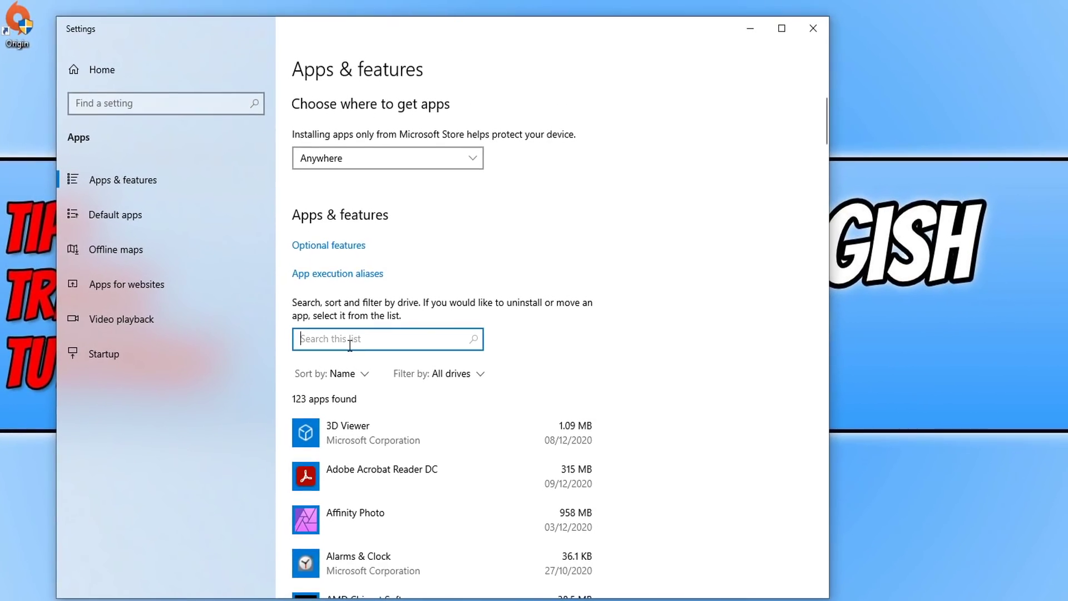
type("origin")
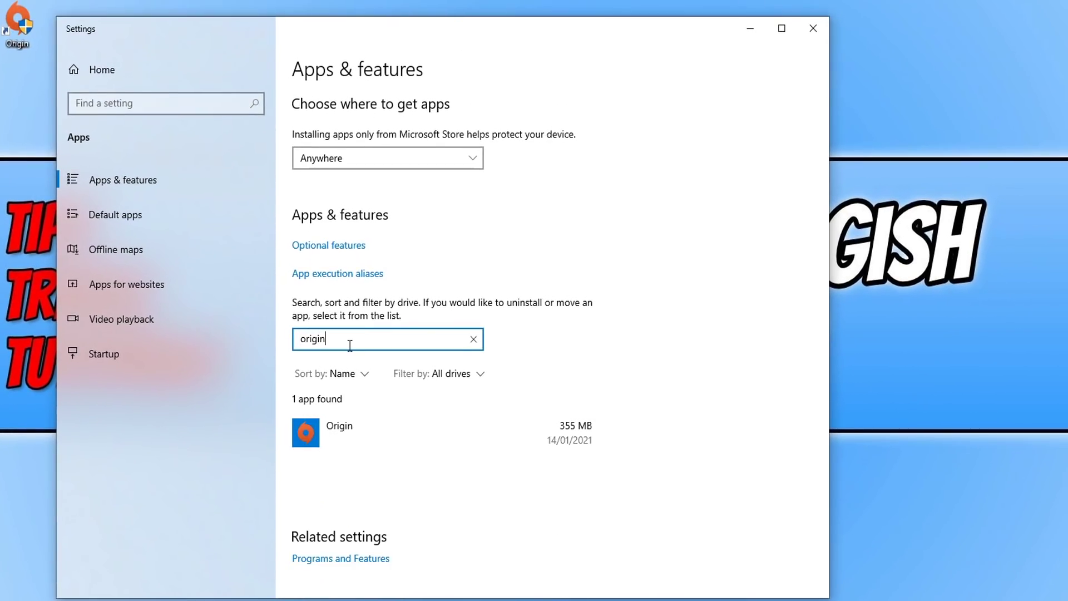
left_click(402, 440)
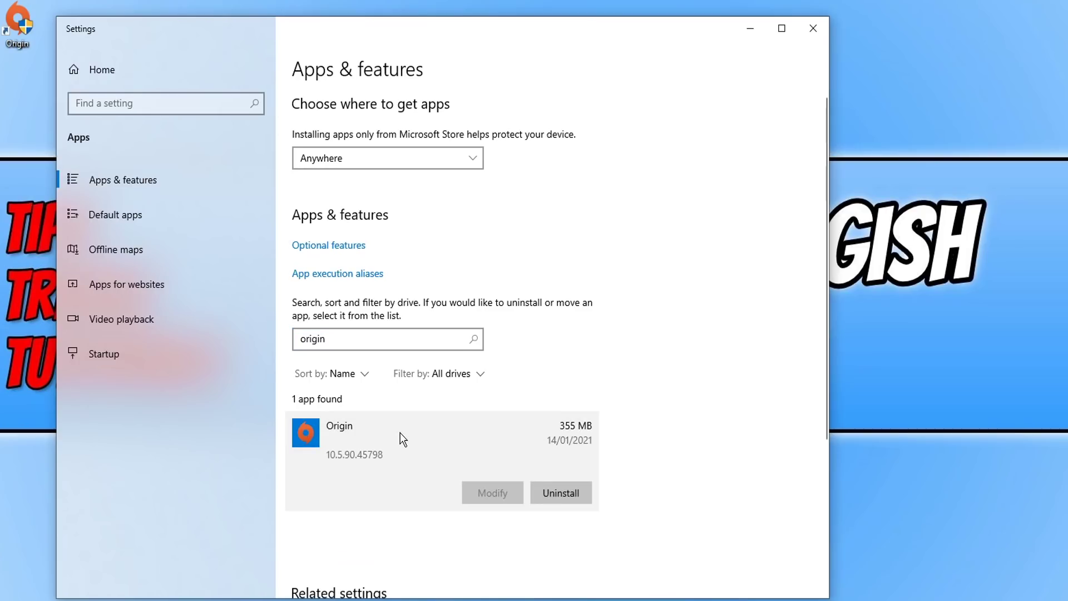
left_click(560, 492)
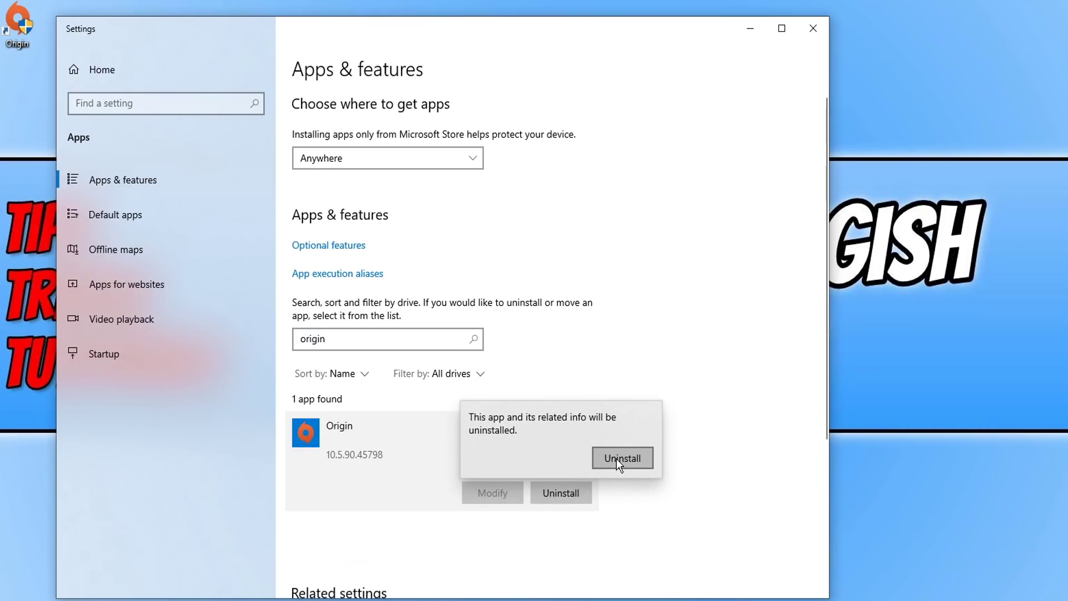
left_click(617, 459)
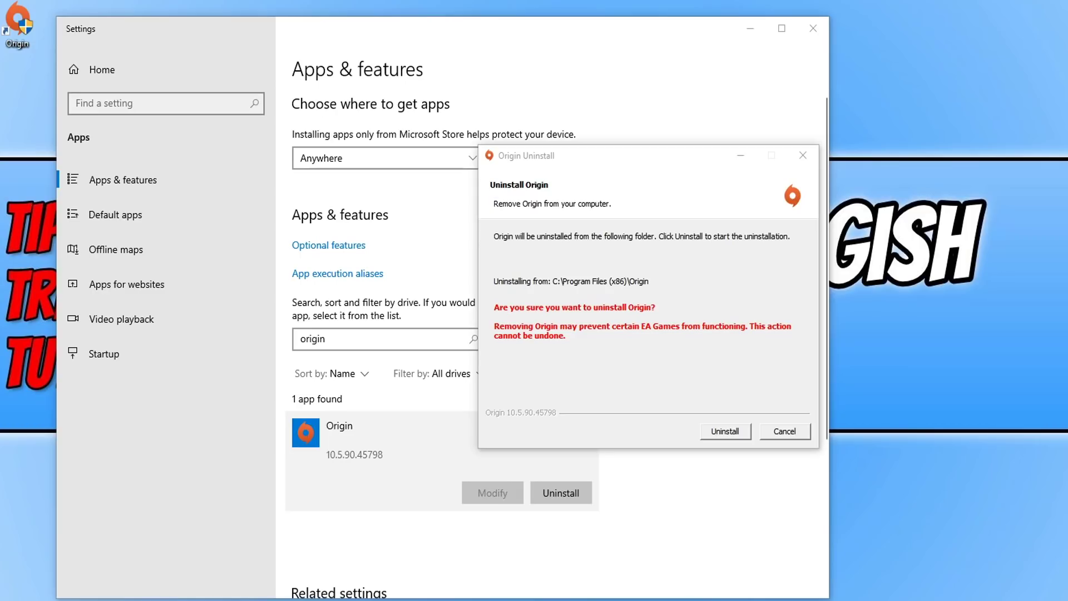
Complete the Origin uninstall and delete the leftover Origin shortcut from the desktop
left_click(703, 320)
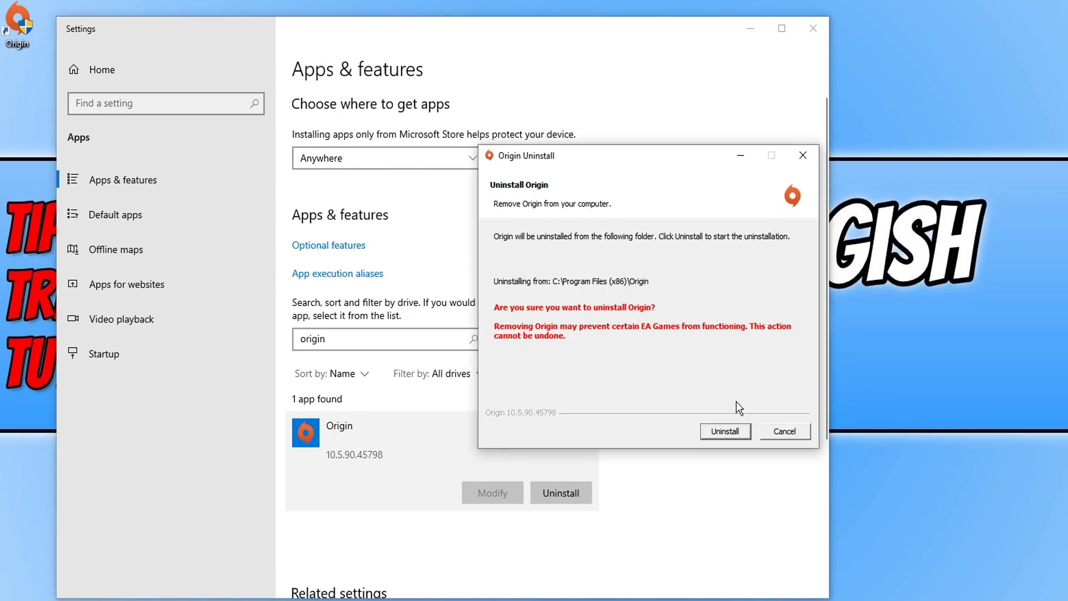
left_click(740, 430)
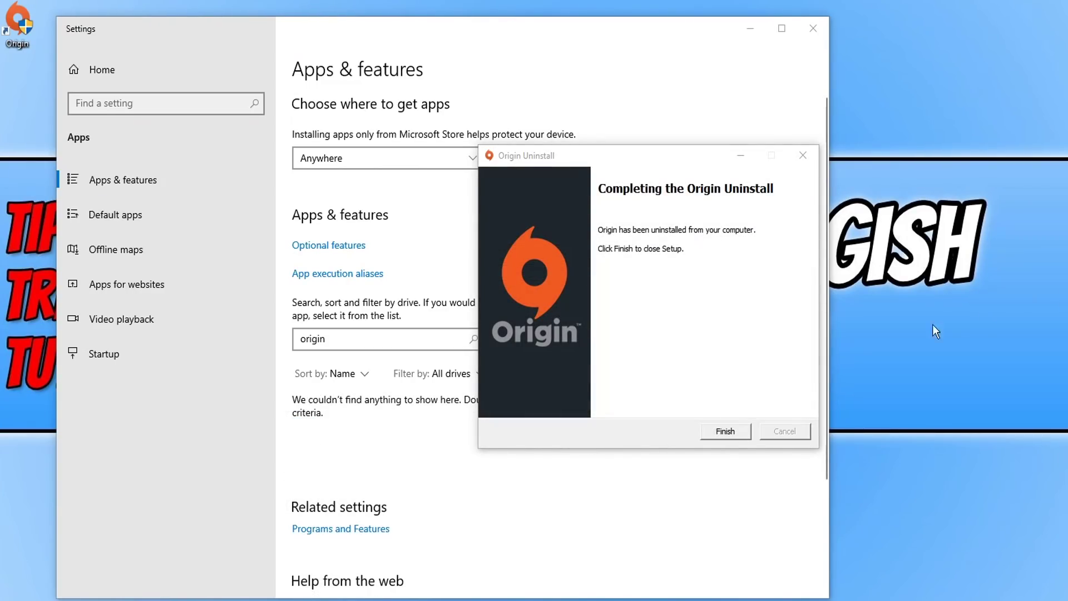
left_click(735, 431)
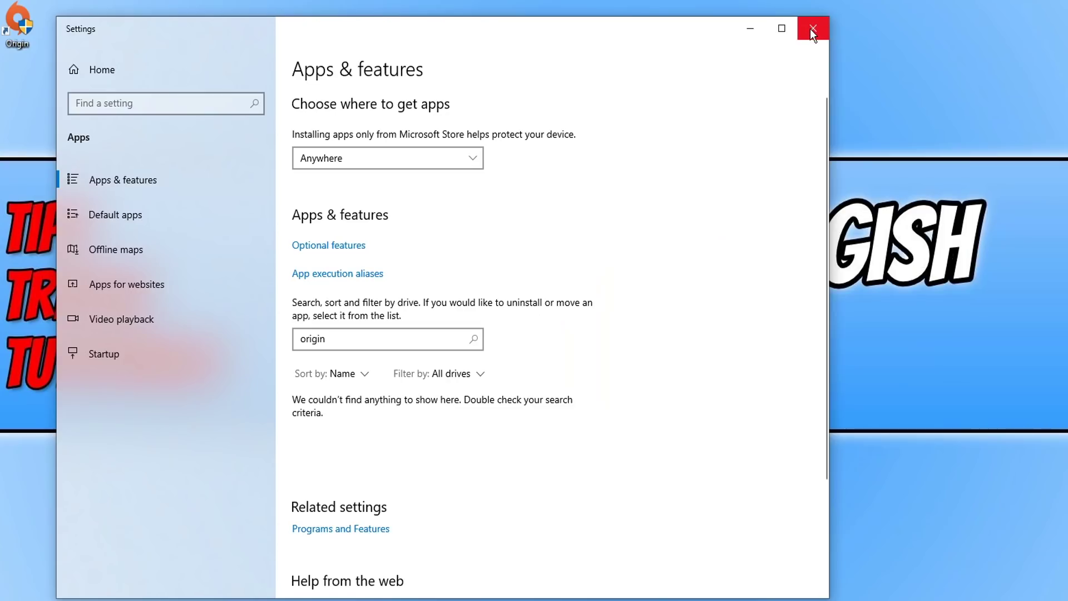
left_click(813, 29)
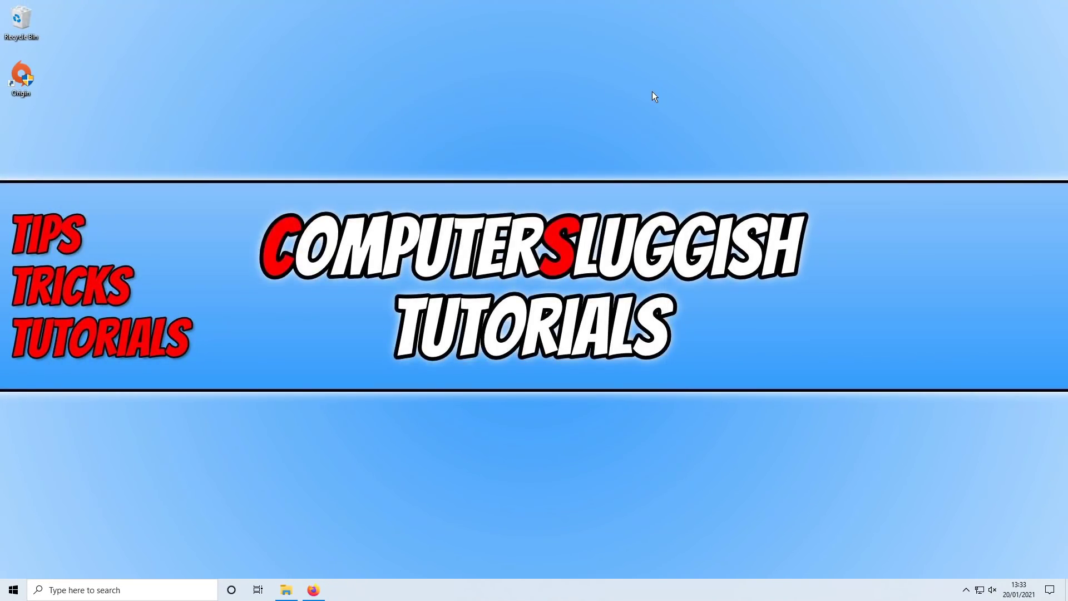
left_click_drag(114, 128, 2, 84)
key("Delete")
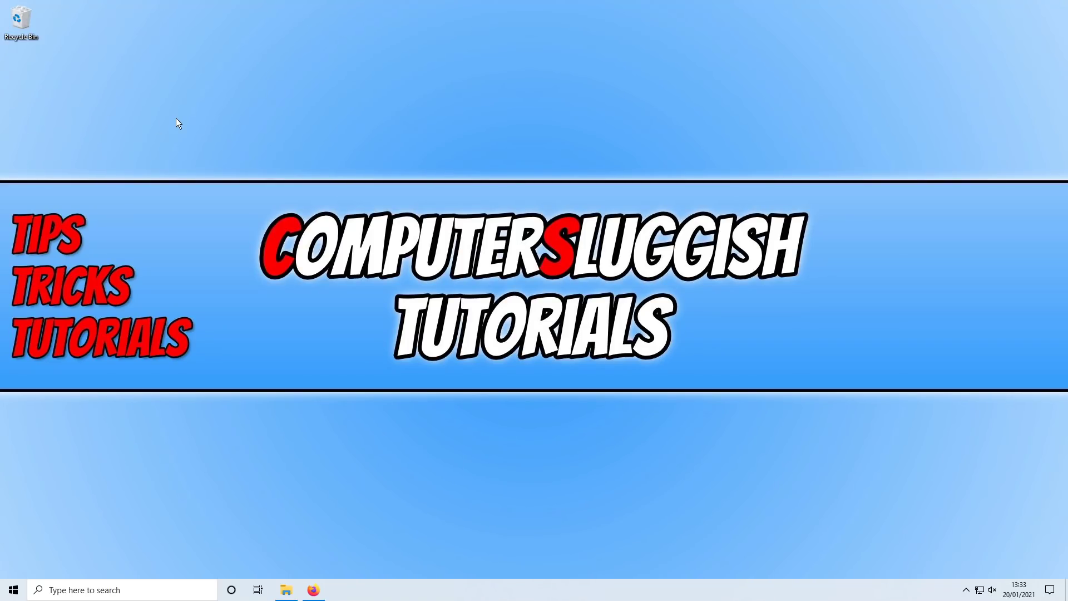
Open Disk Clean-up for drive C: and rescan the drive to include system files
left_click(13, 589)
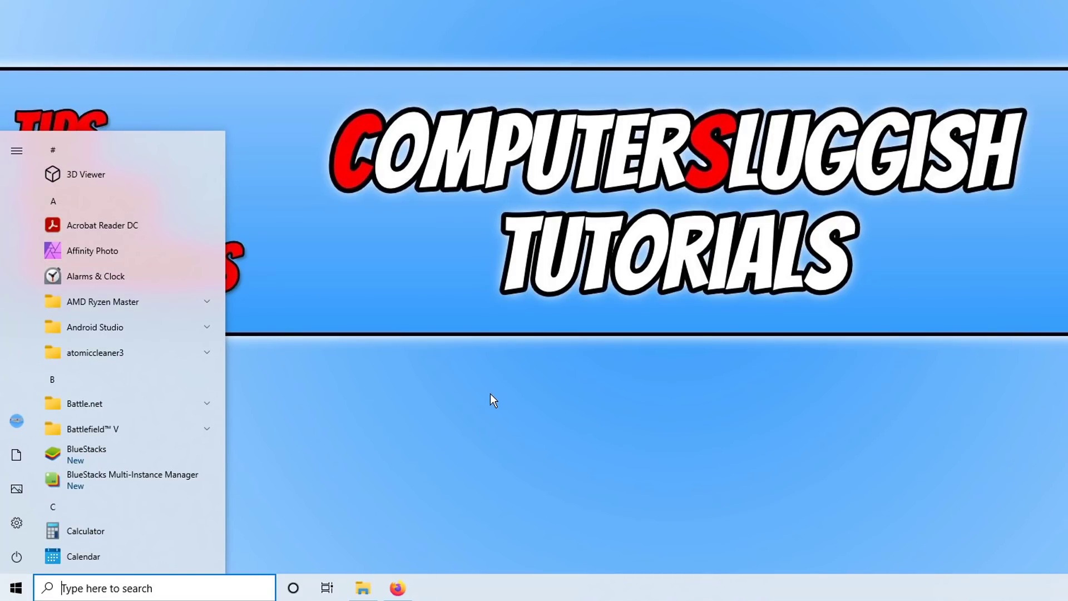
type("disk")
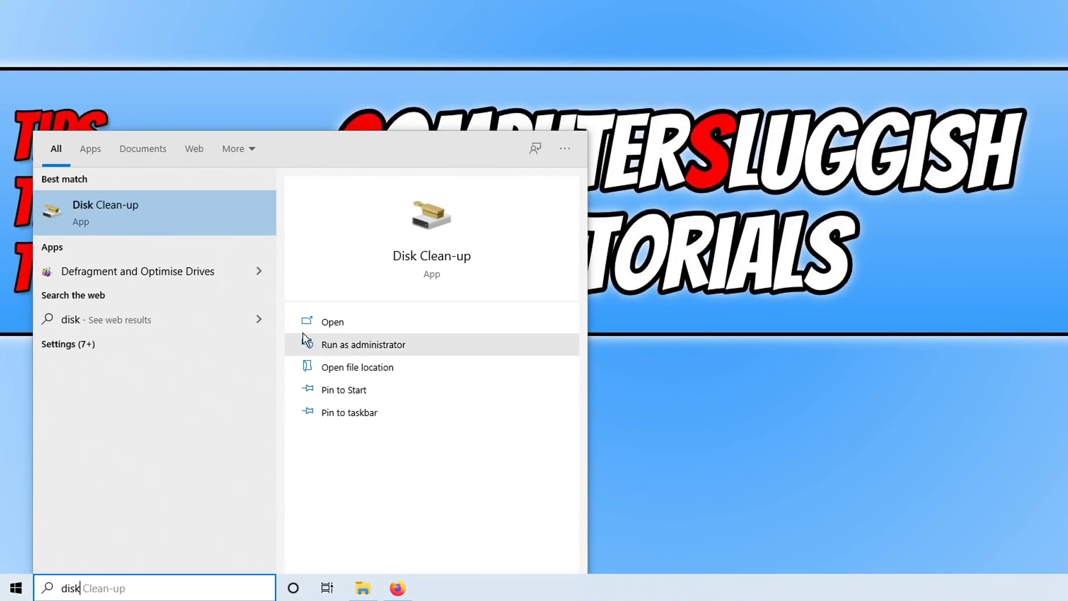
left_click(186, 206)
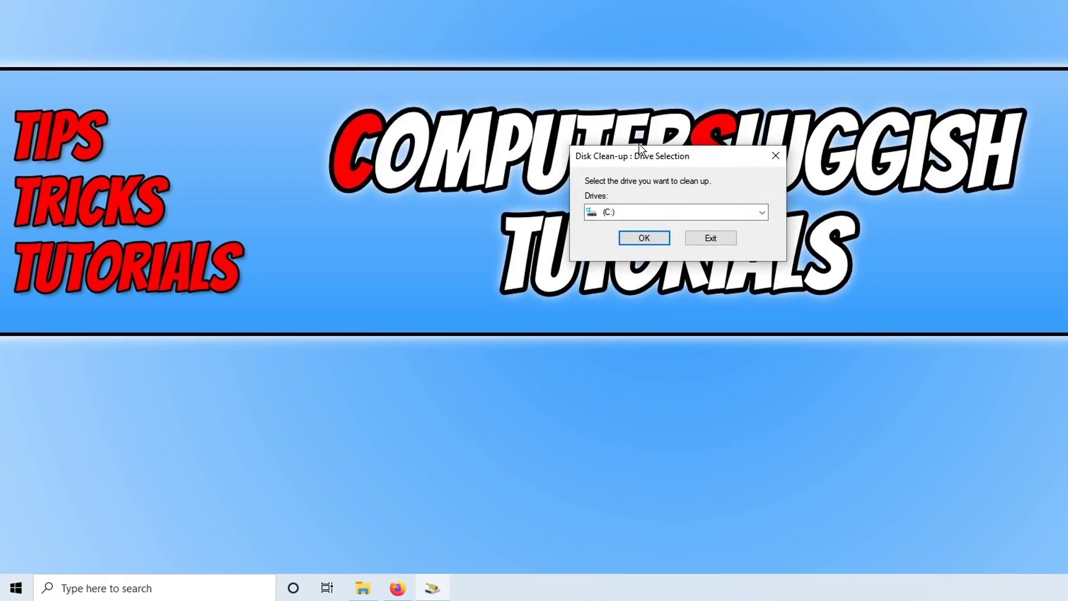
left_click(645, 239)
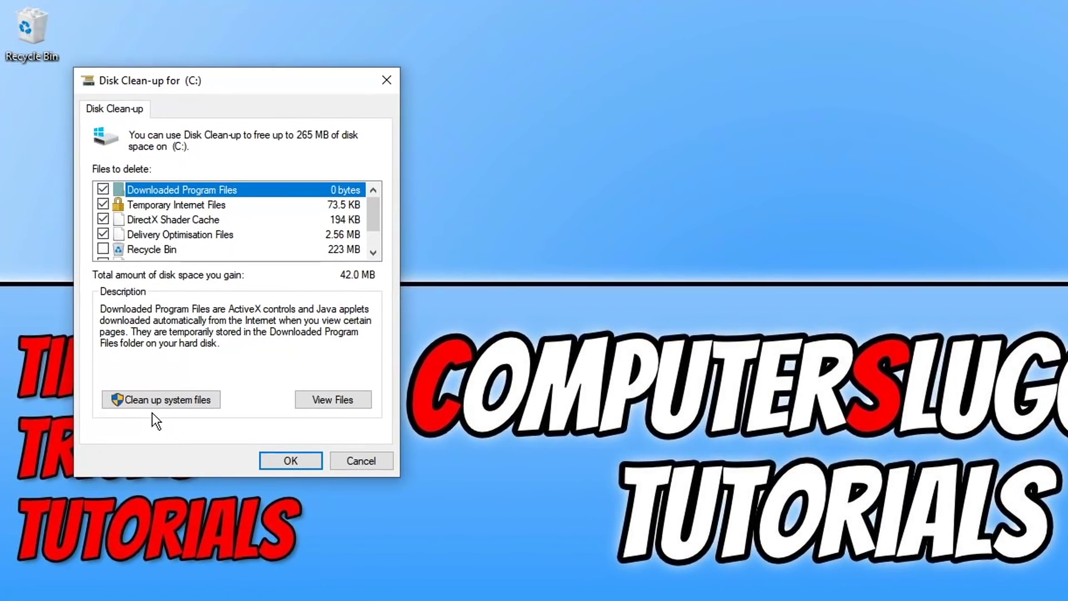
left_click(161, 398)
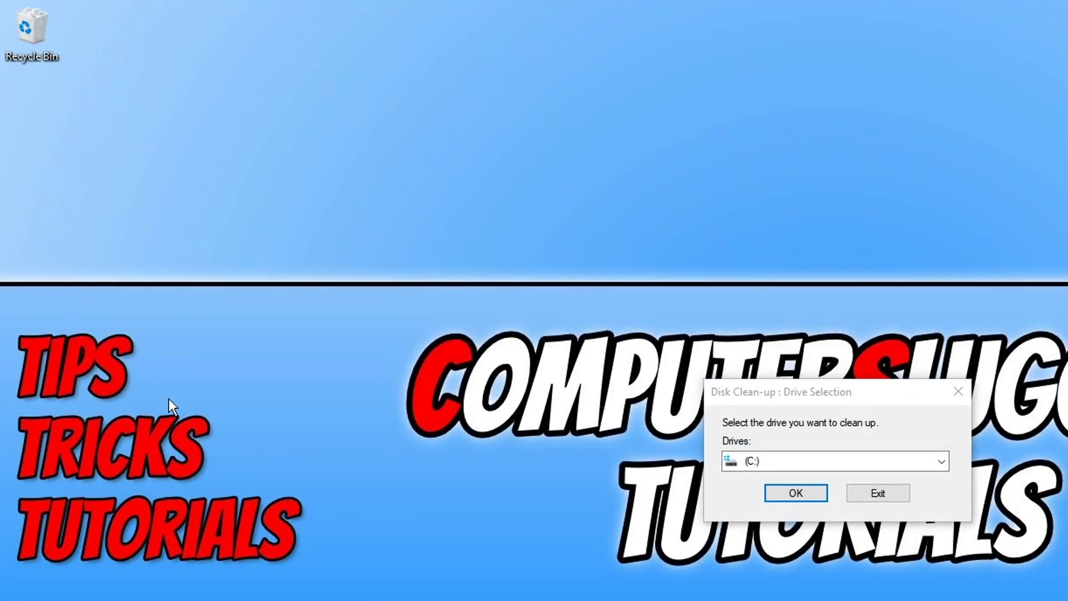
left_click(783, 490)
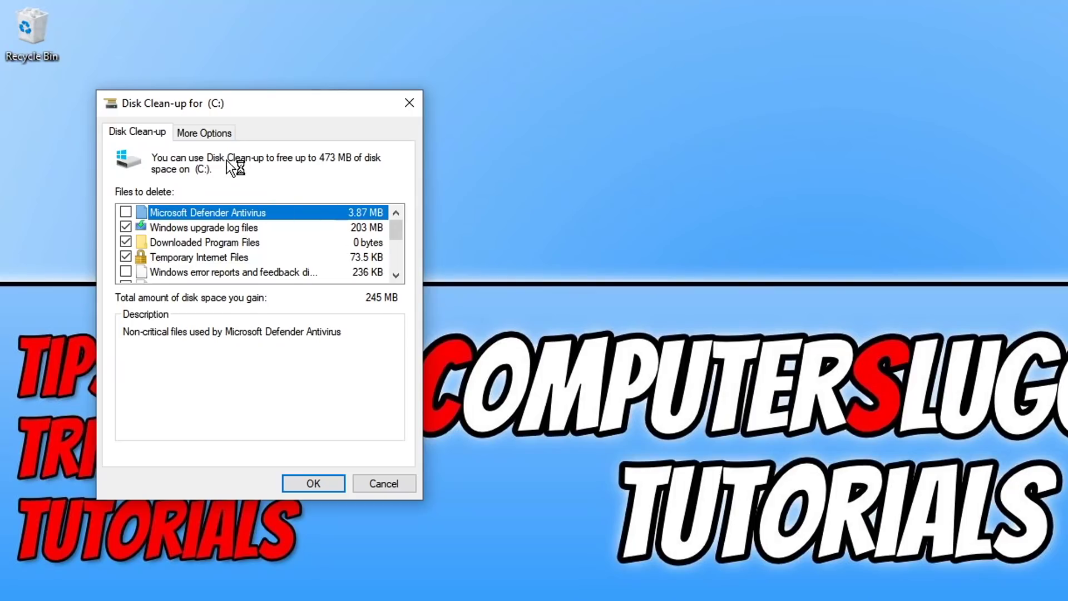
Exclude Windows upgrade log files from the clean-up, review the list with Temporary files kept selected, and run the clean-up
left_click(125, 227)
left_click_drag(399, 231, 391, 259)
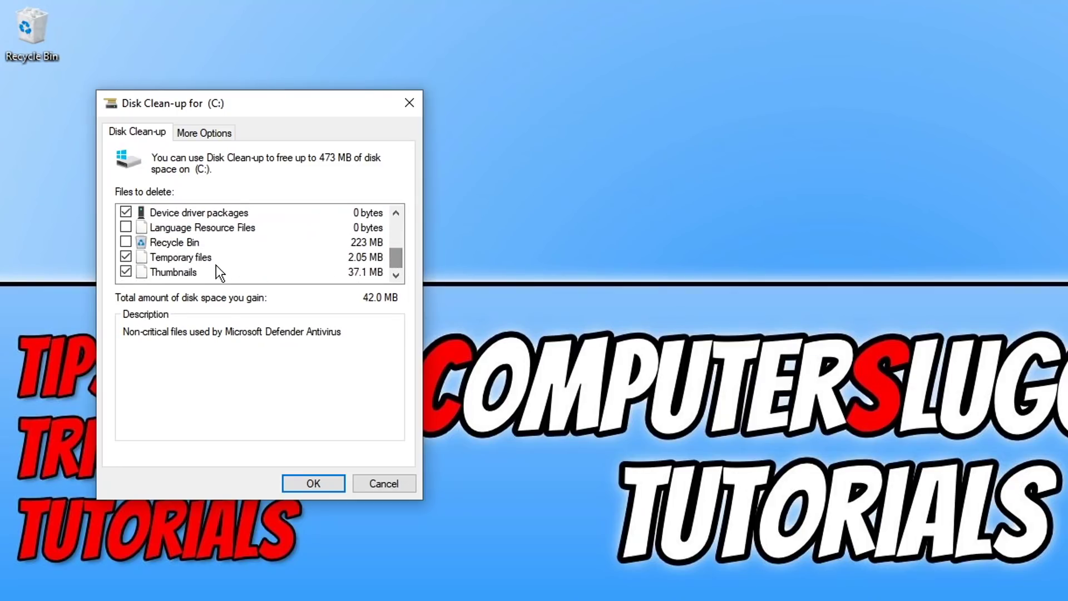
left_click(335, 256)
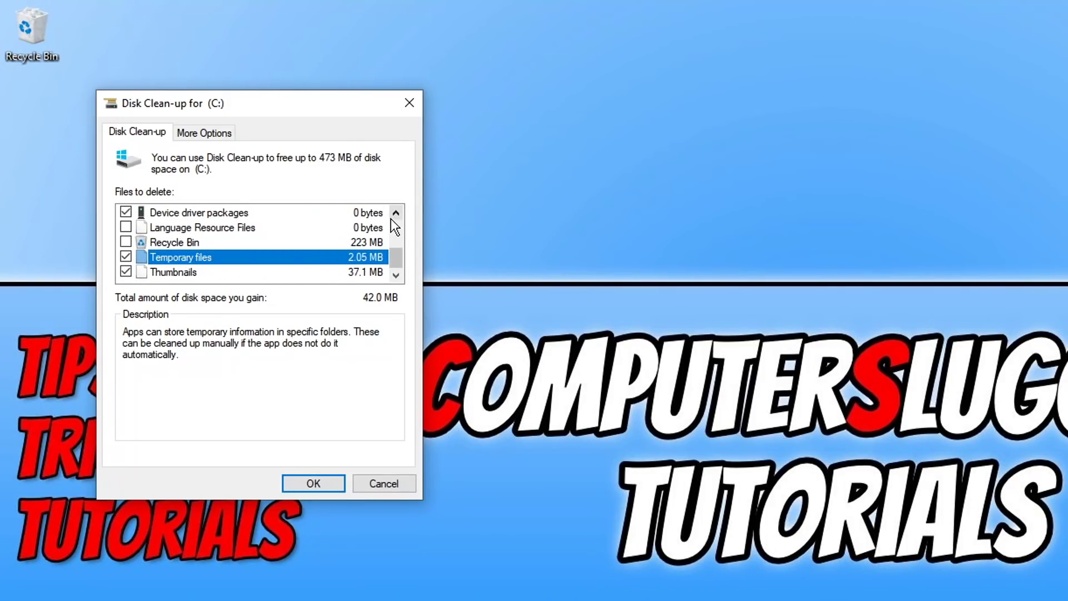
left_click_drag(396, 212, 396, 212)
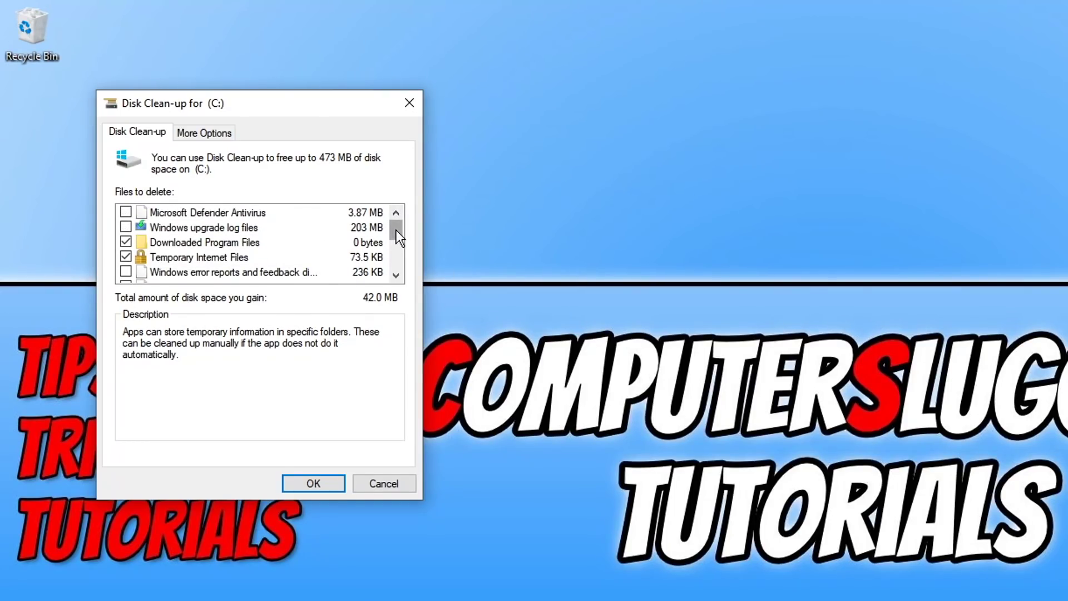
left_click_drag(398, 229, 399, 261)
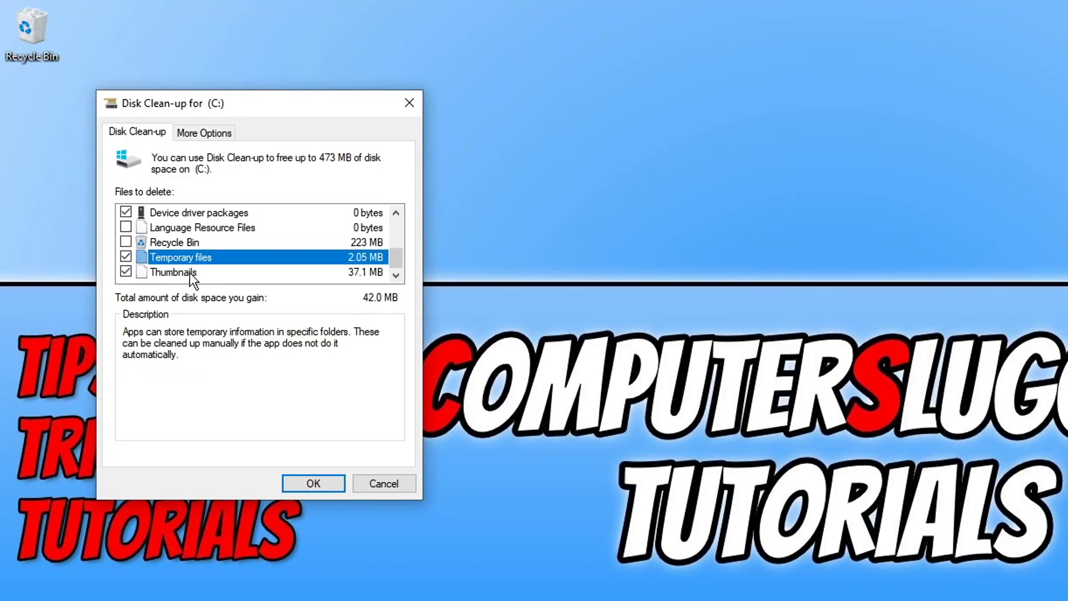
left_click(316, 484)
left_click(853, 471)
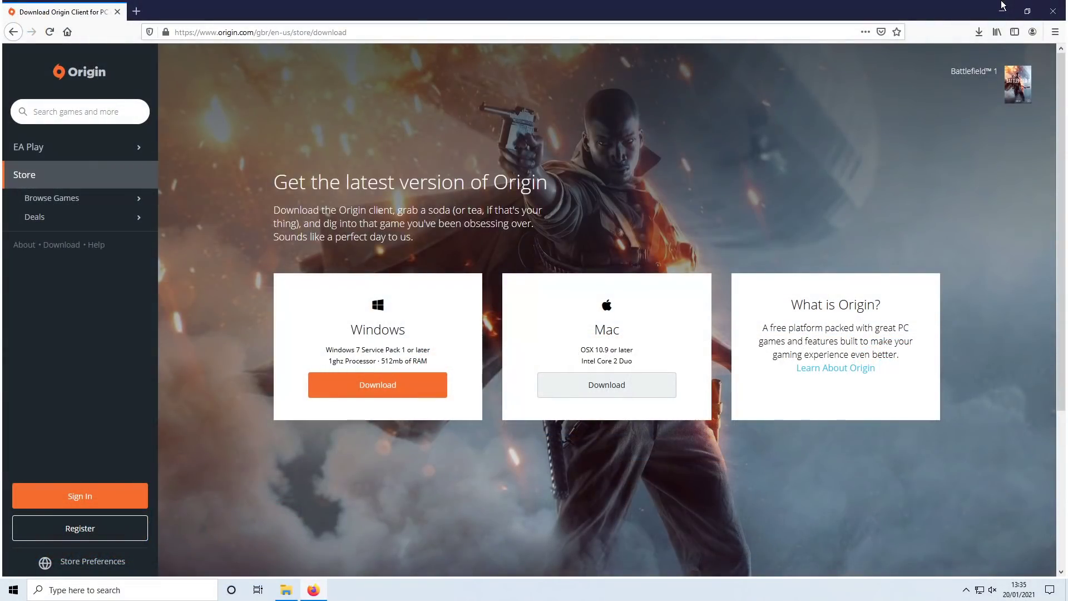
Download OriginThinSetup.exe for Windows from the Origin website, and launch it to start installing Origin
left_click(379, 391)
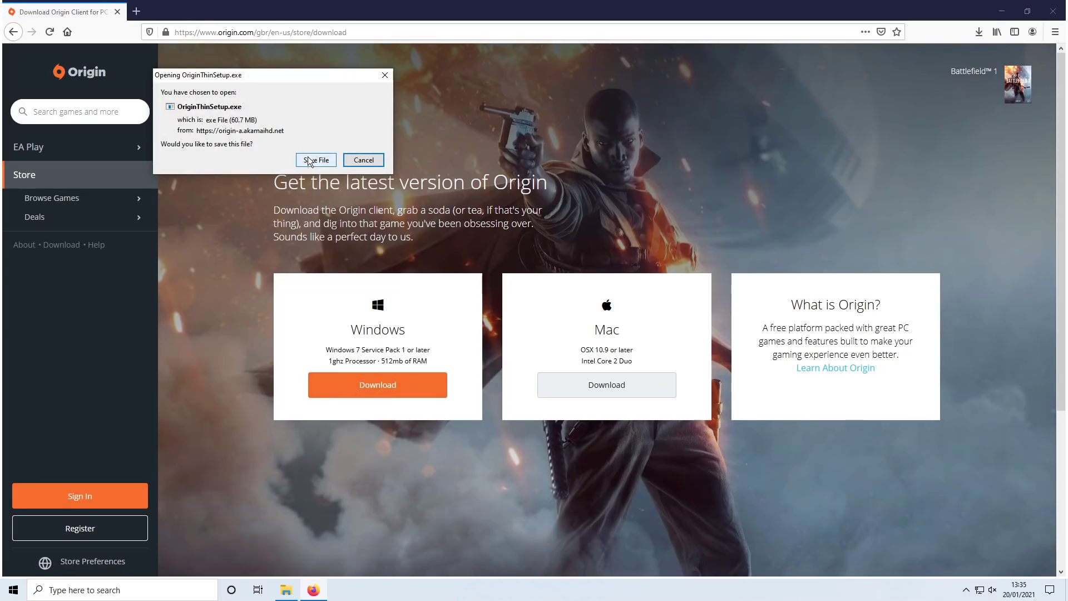
left_click(309, 160)
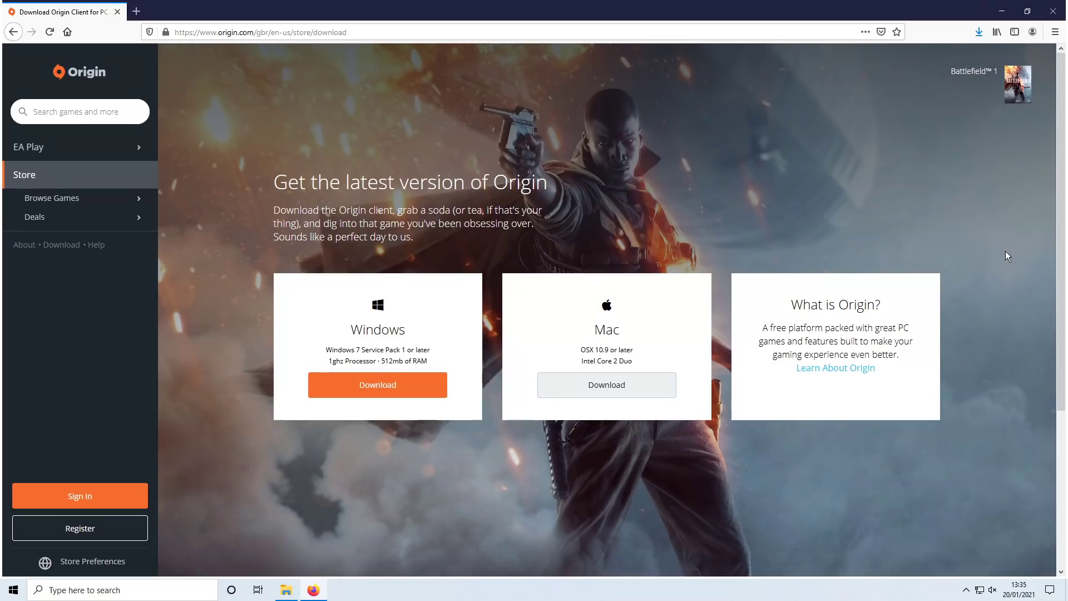
left_click(980, 36)
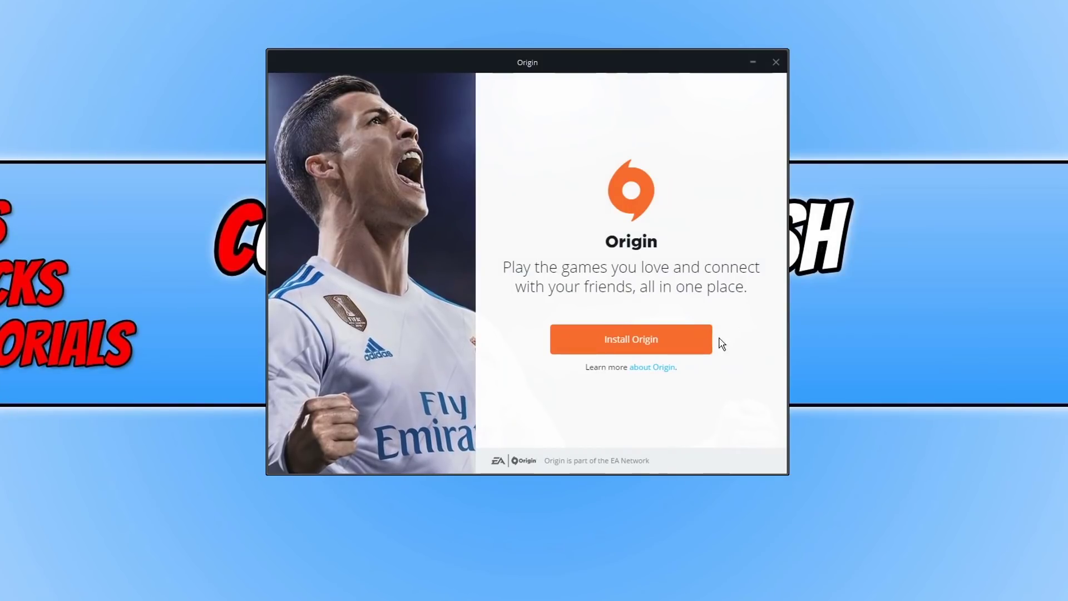
left_click(673, 349)
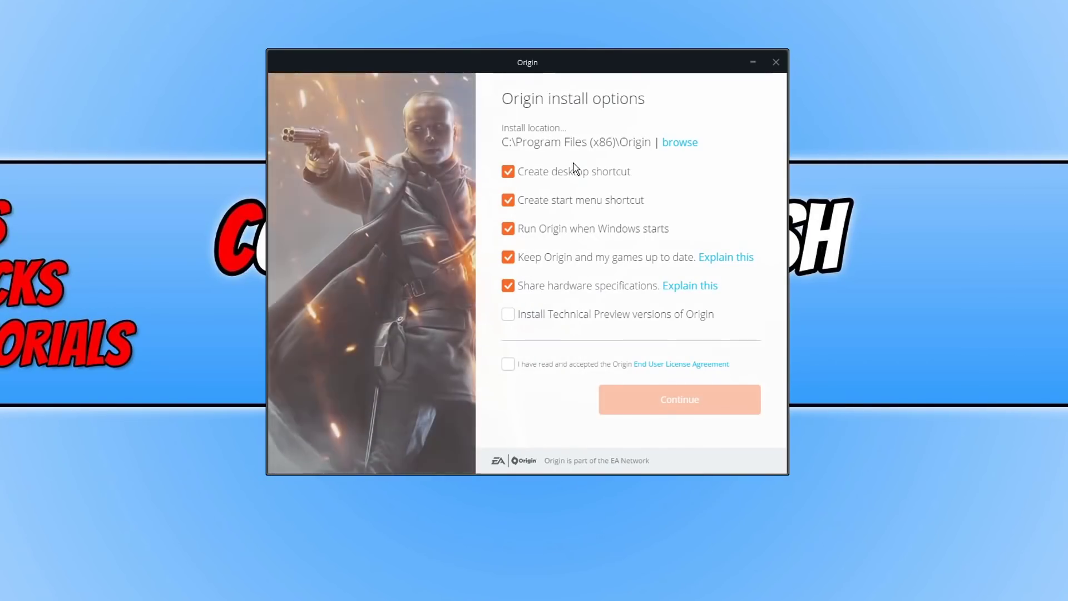
Turn off running Origin at Windows startup and sharing hardware specifications, accept the End User License Agreement, and continue the installation
left_click(555, 238)
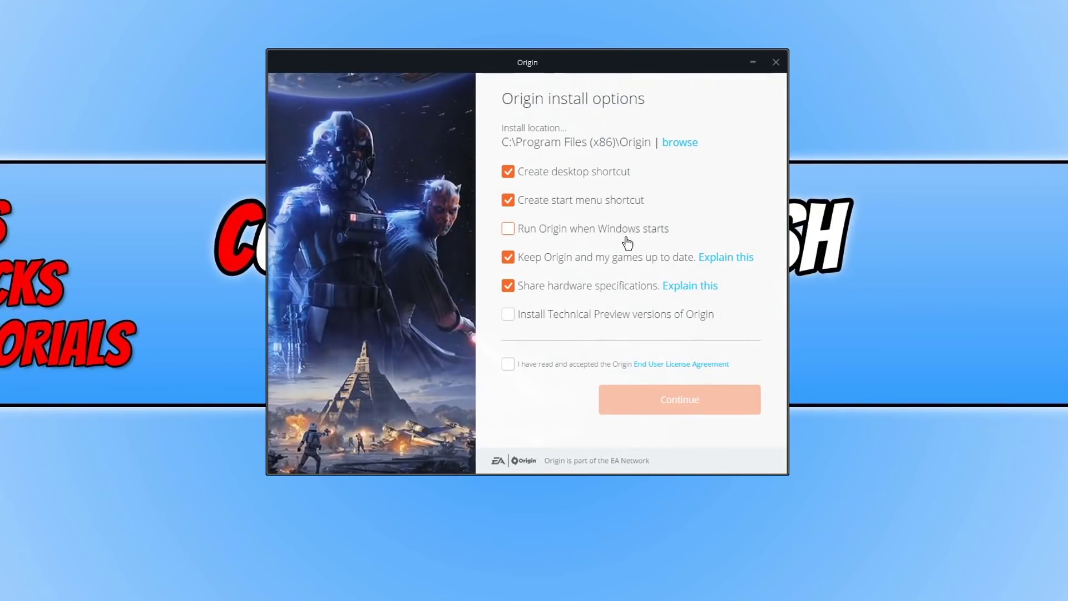
left_click(509, 369)
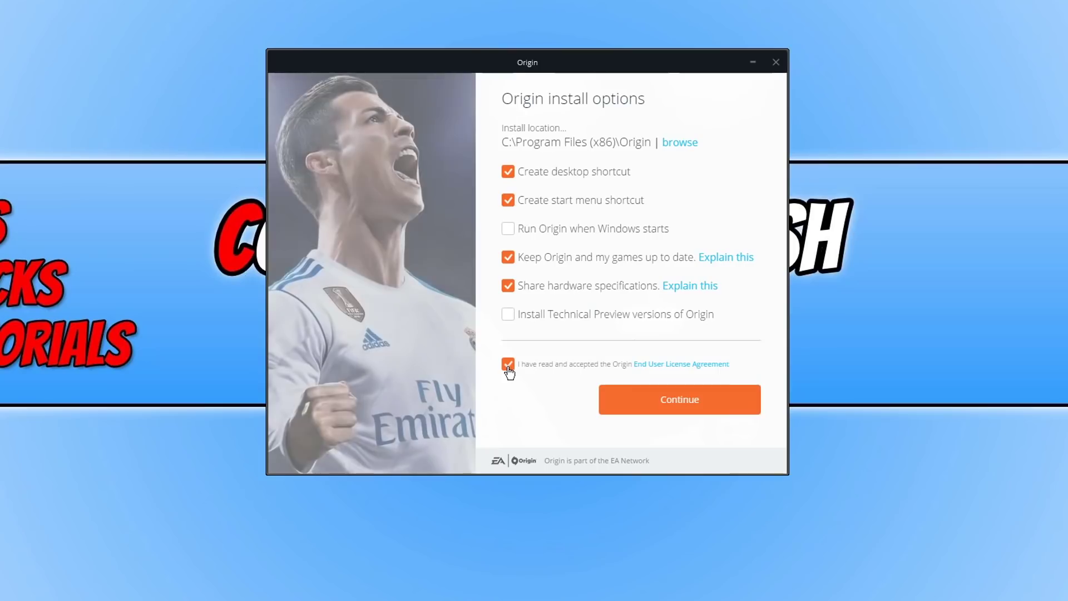
left_click(508, 285)
left_click(675, 410)
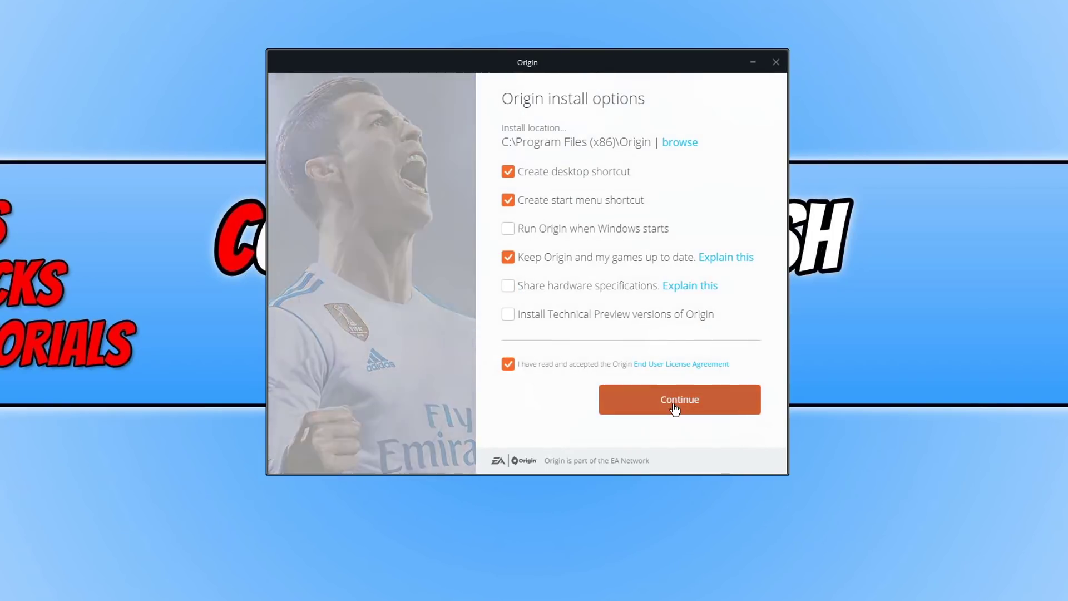